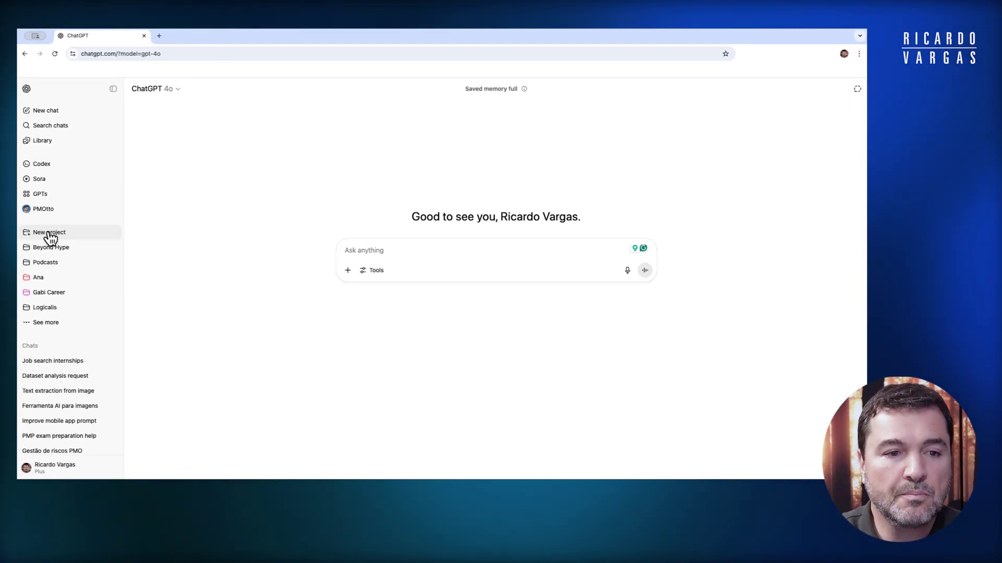
- Create a new ChatGPT project named 'Tiger Screws Portfolio'
left_click(49, 232)
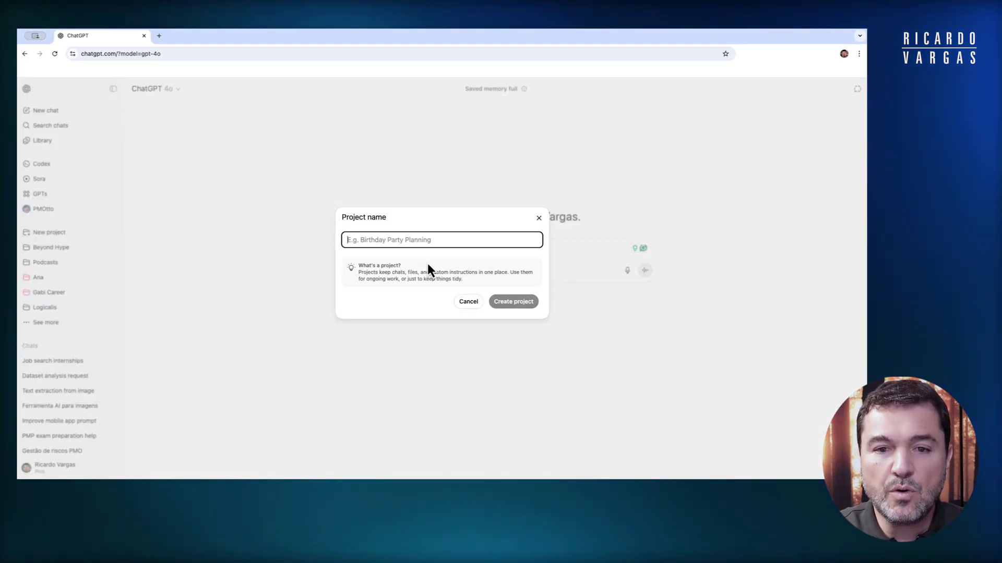
type("Tiger")
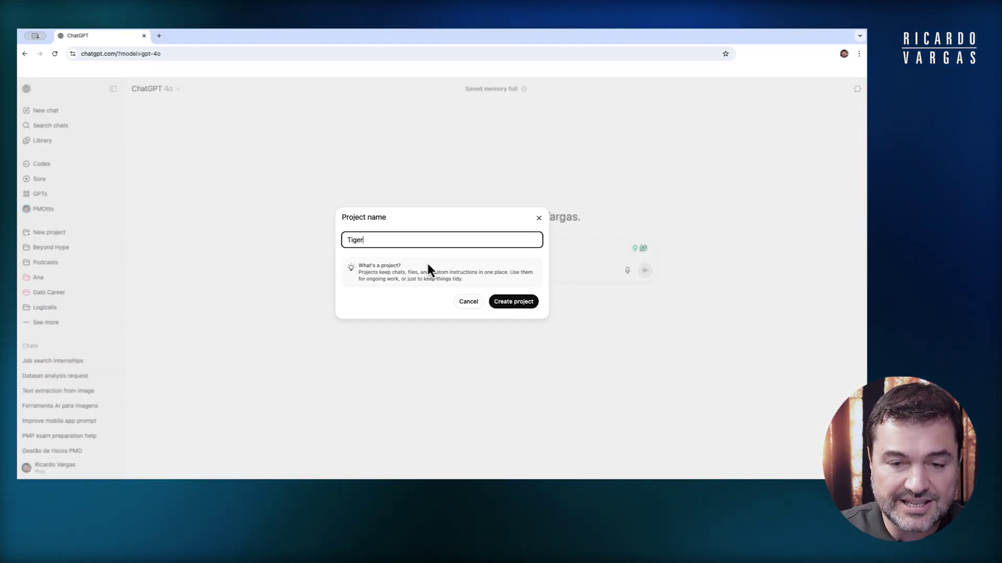
type(" Screw")
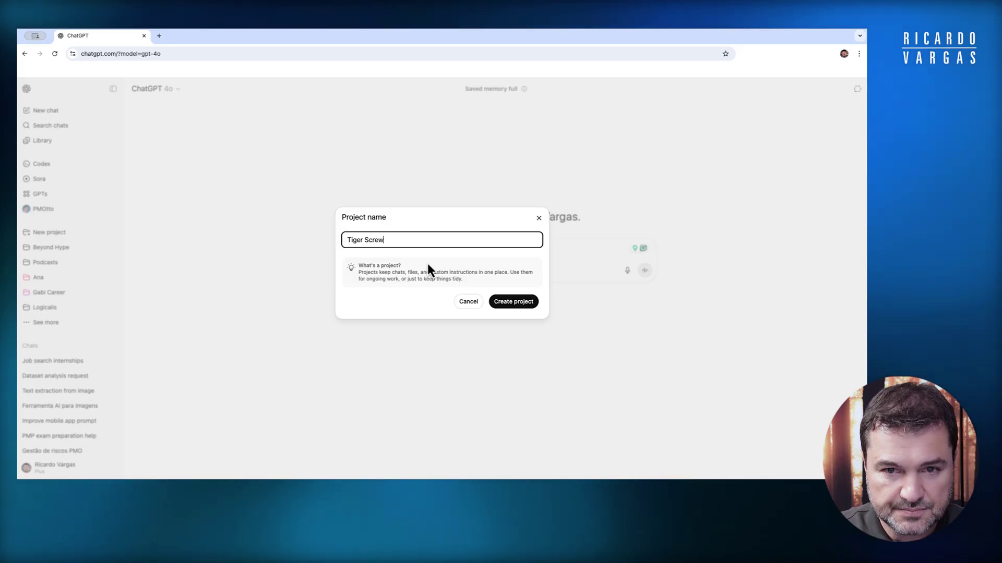
type("s Portfolio")
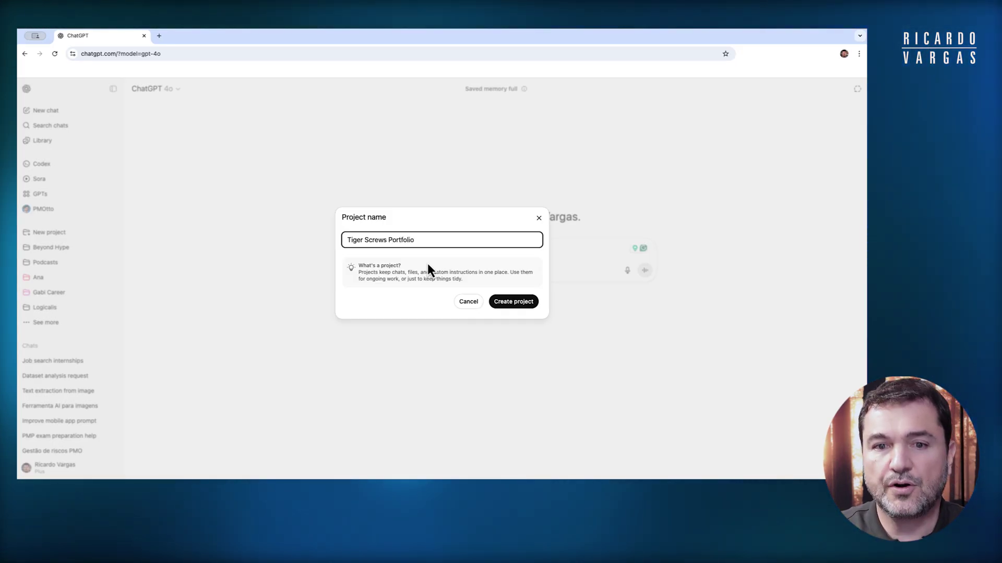
left_click(516, 304)
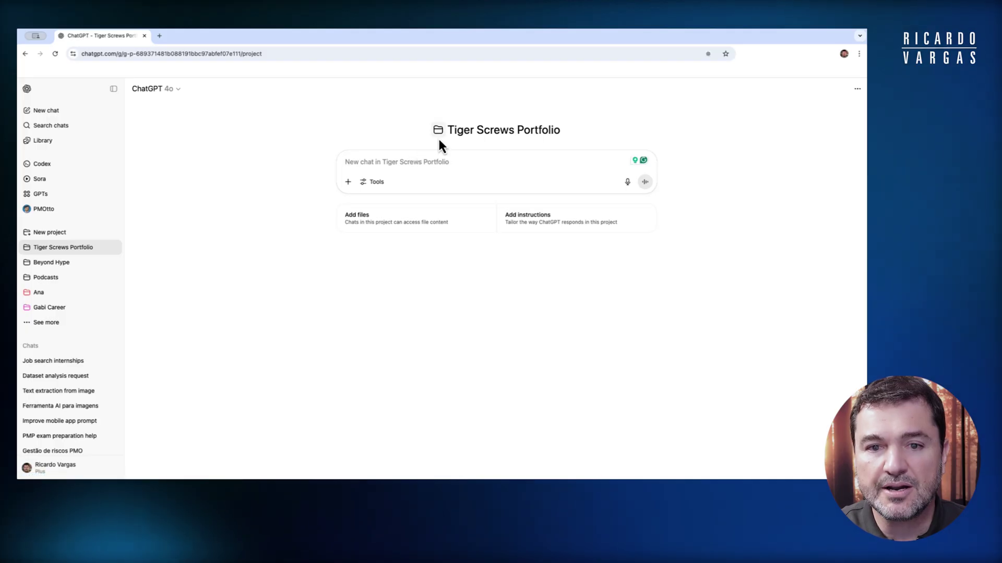
- Upload the five PDF documents into the Tiger Screws Portfolio project files
left_click(386, 229)
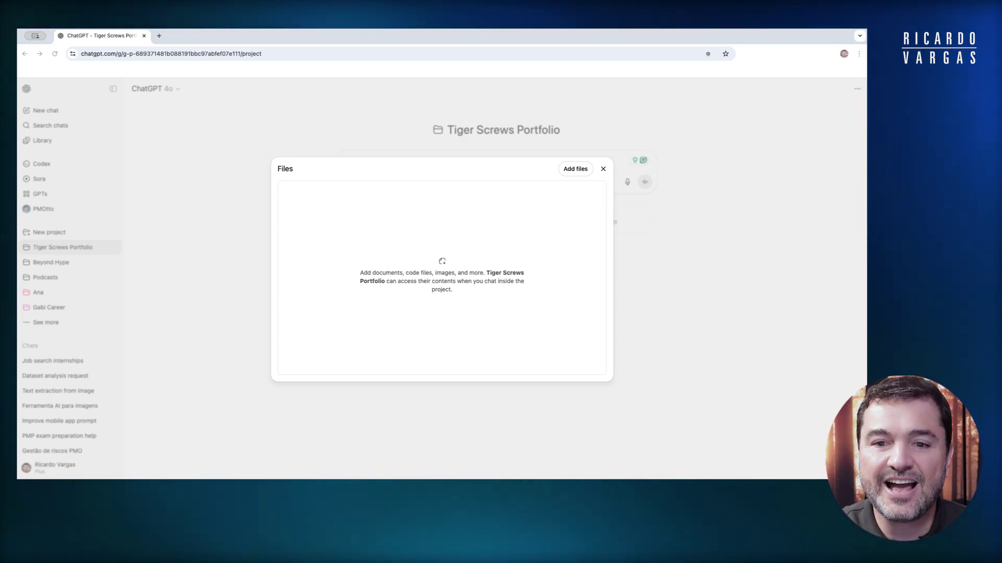
left_click_drag(866, 266, 452, 265)
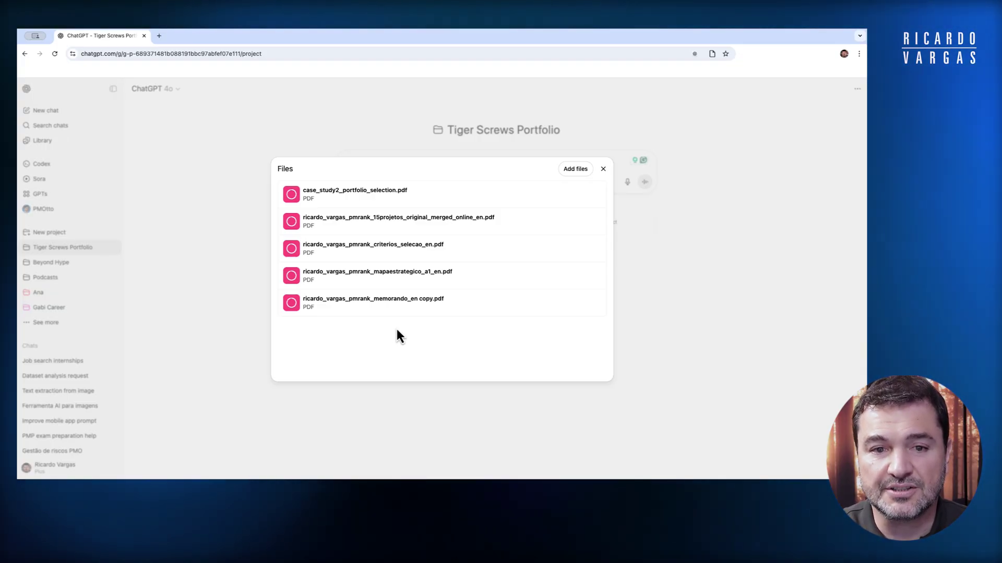
left_click(575, 170)
key("Escape")
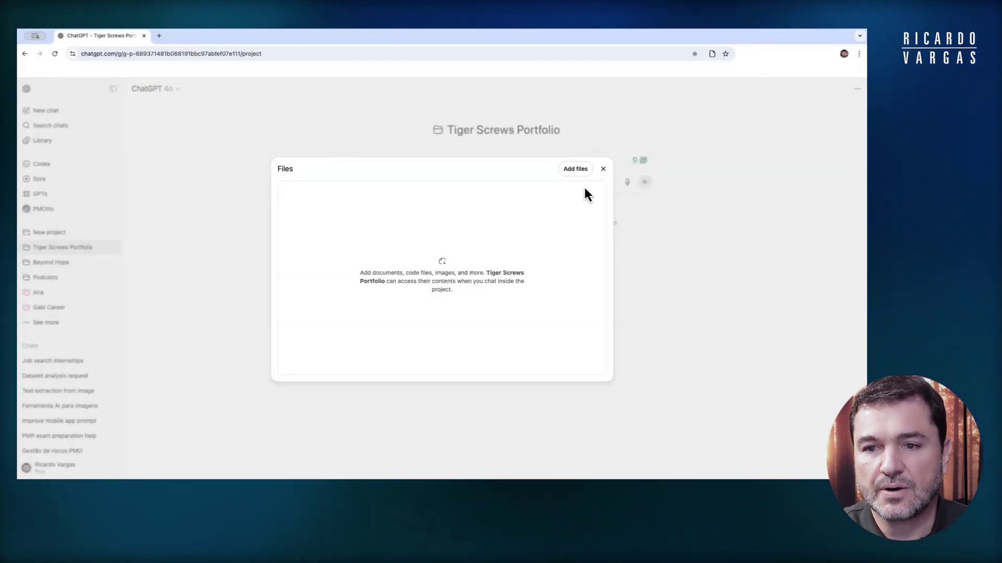
left_click(604, 169)
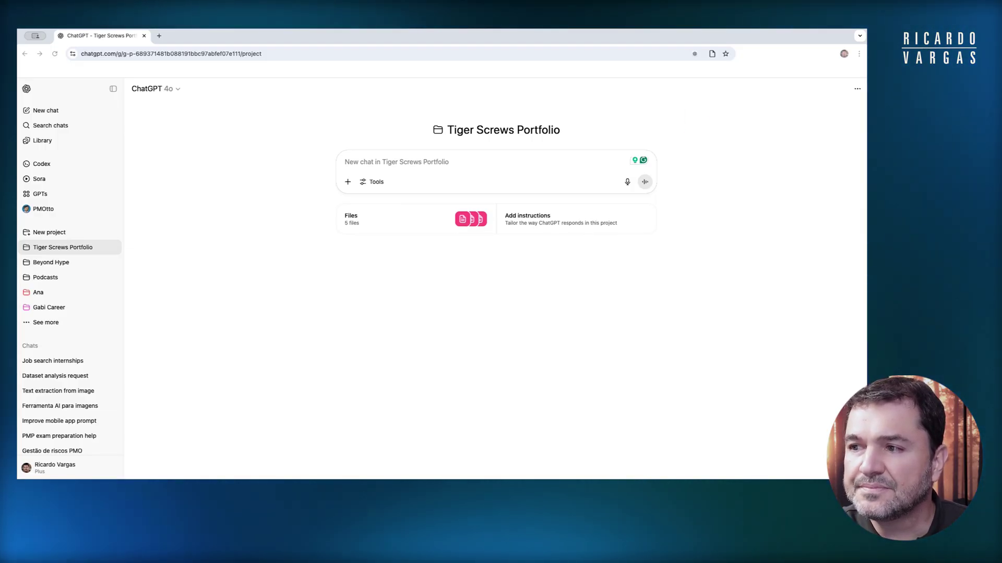
- Open the strategy map and strategic priorities memo PDFs in new Acrobat tabs
left_click_drag(256, 57, 257, 38)
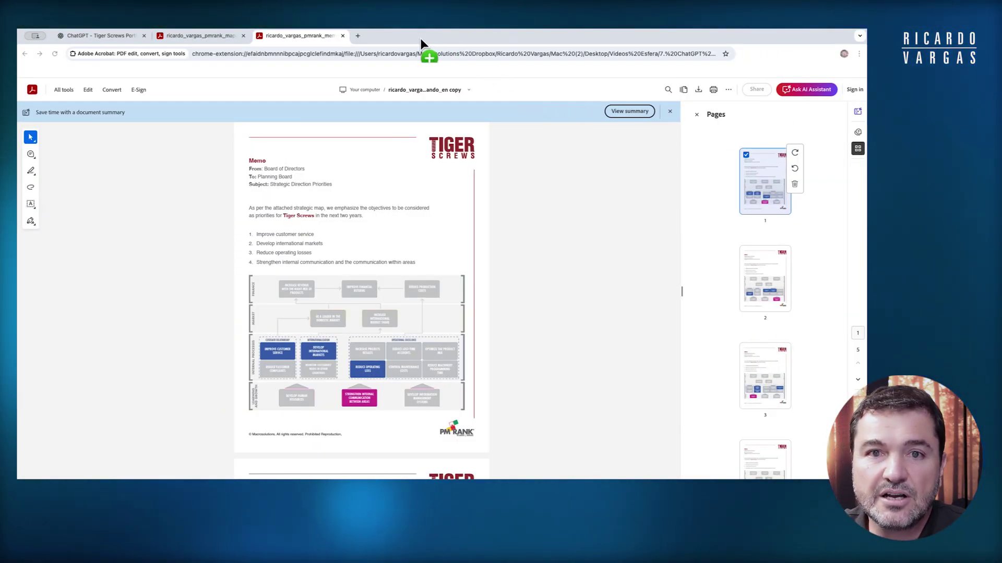
- Open and skim the 15-project portfolio PDF, then open the selection criteria PDF
left_click_drag(420, 39, 421, 38)
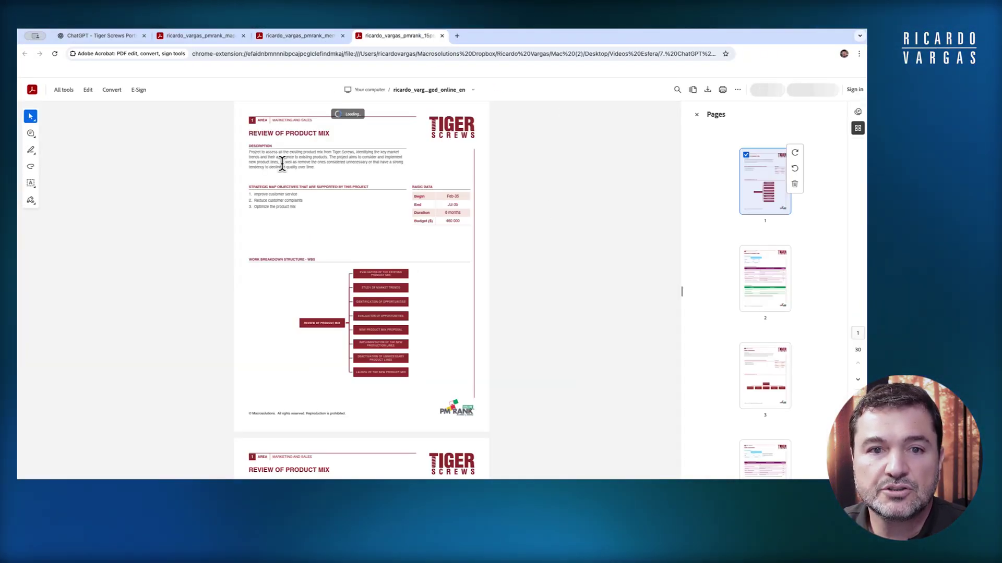
scroll(337, 223, "down", 3)
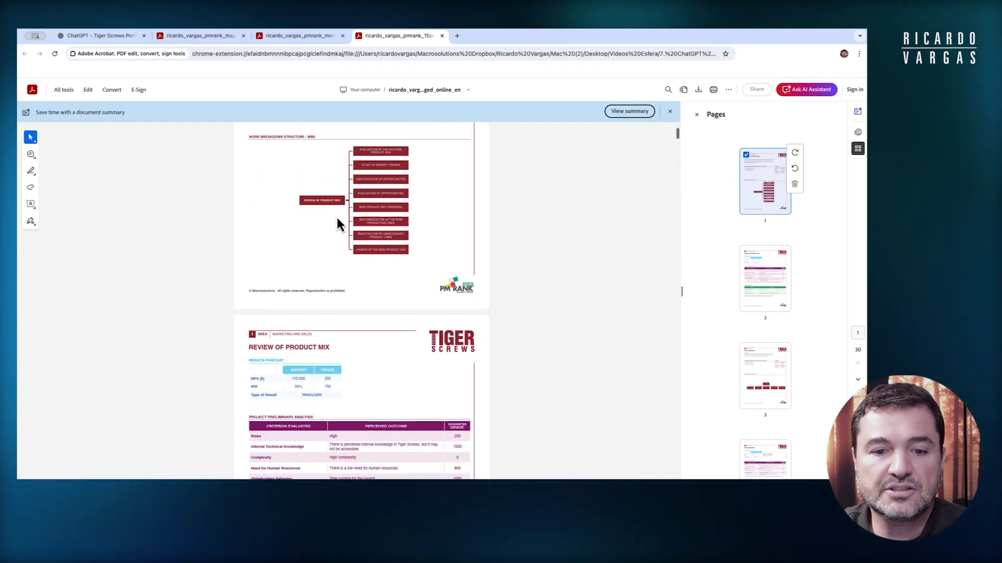
scroll(337, 221, "down", 6)
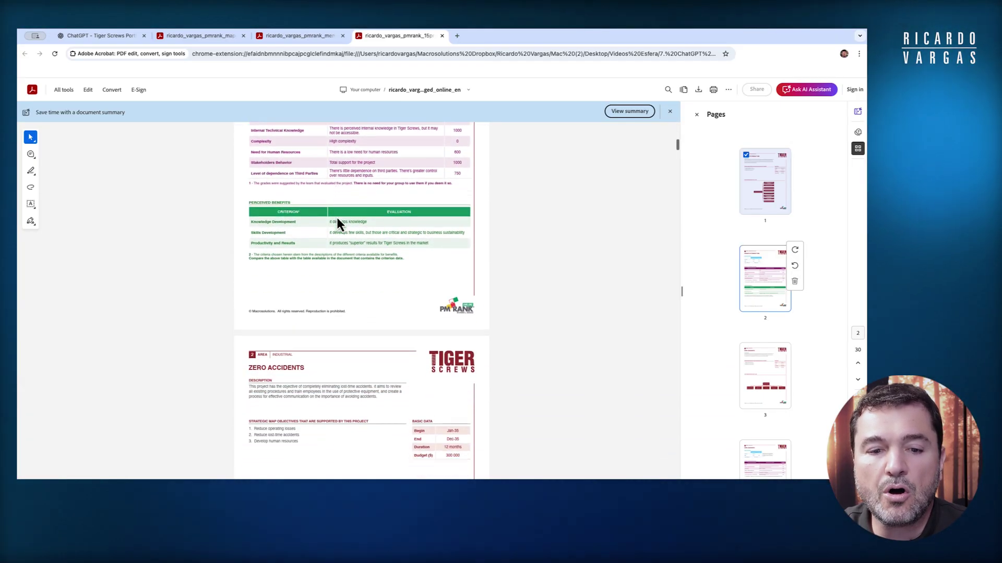
scroll(337, 220, "down", 8)
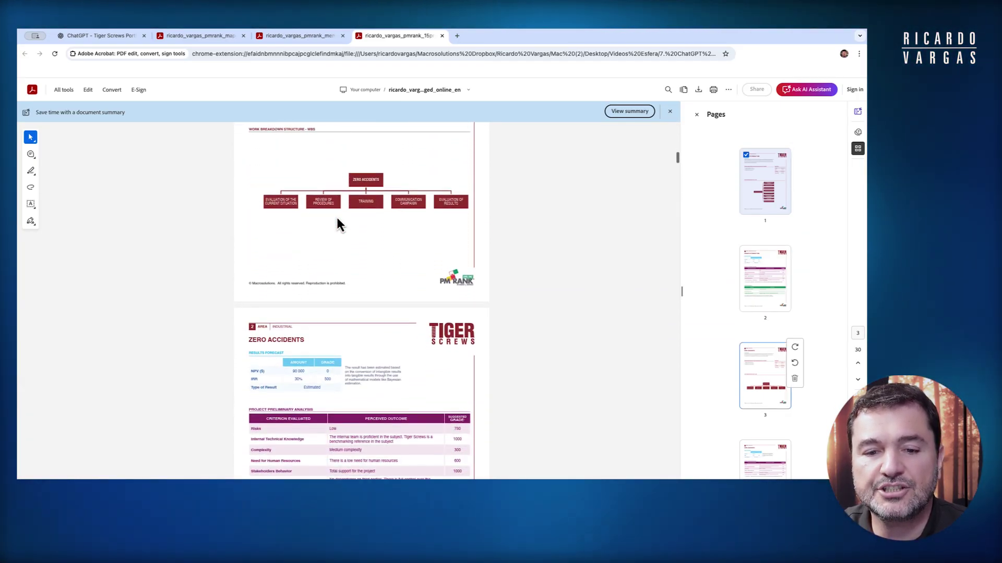
scroll(338, 225, "down", 10)
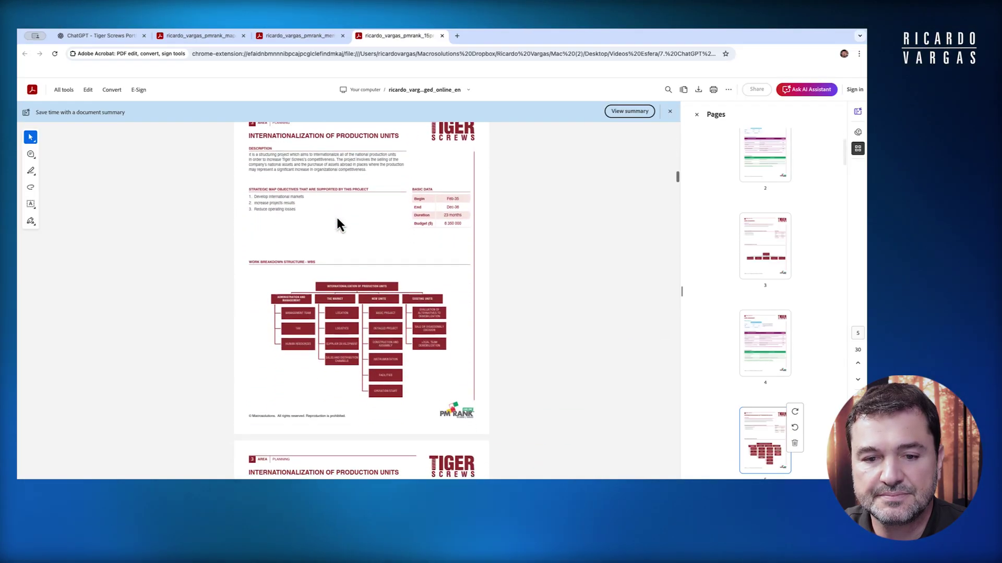
scroll(338, 225, "down", 15)
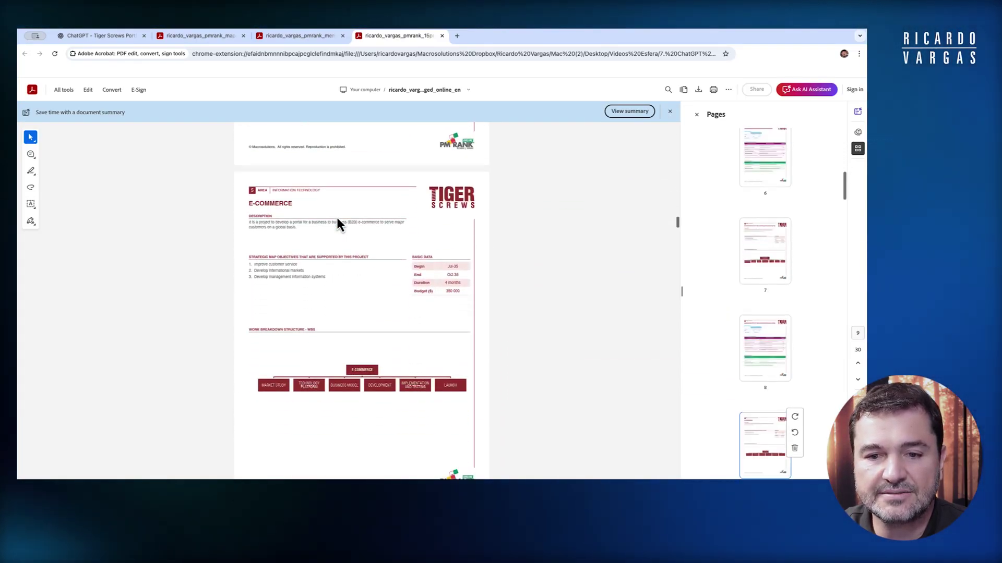
scroll(337, 224, "down", 12)
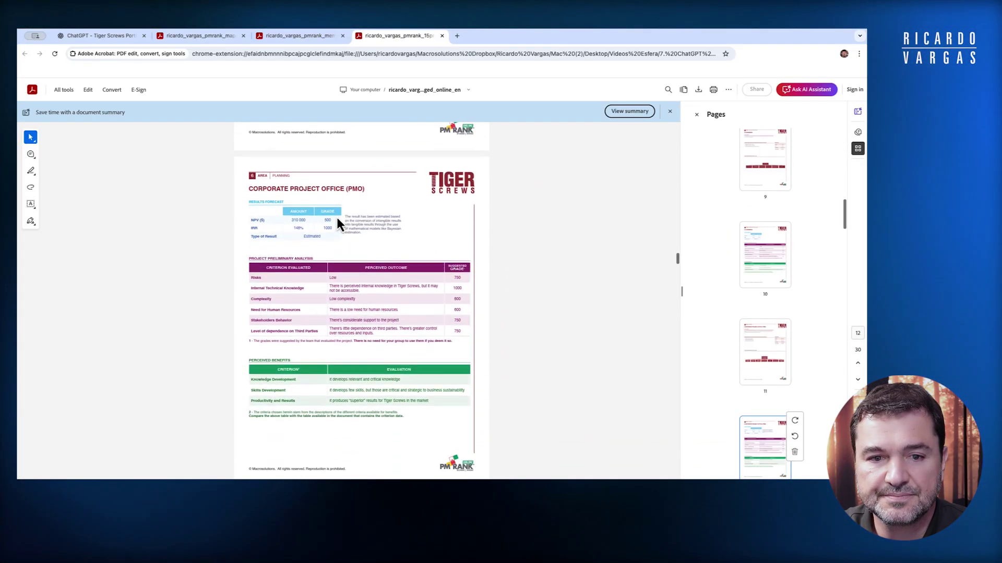
scroll(337, 221, "down", 1)
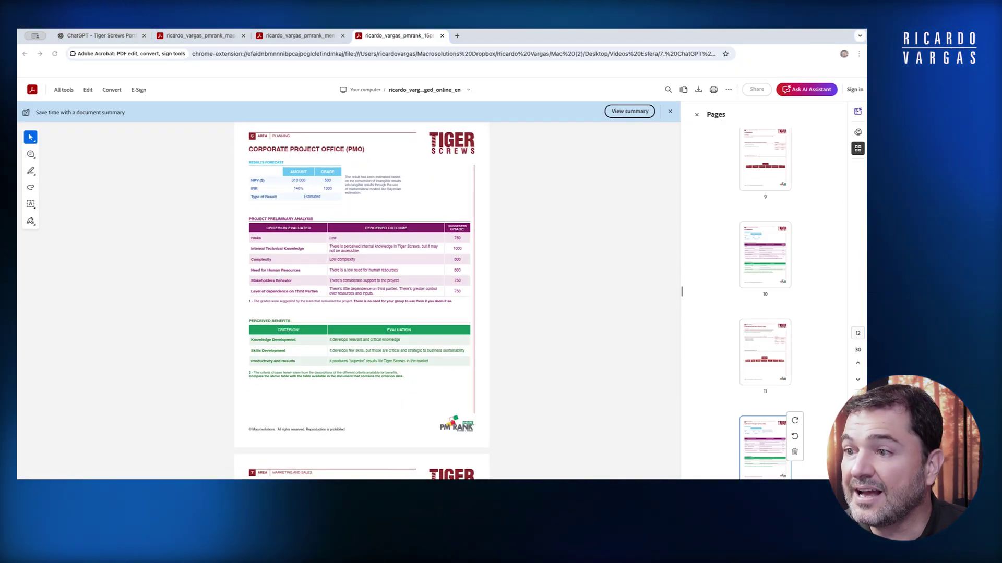
left_click_drag(621, 21, 537, 37)
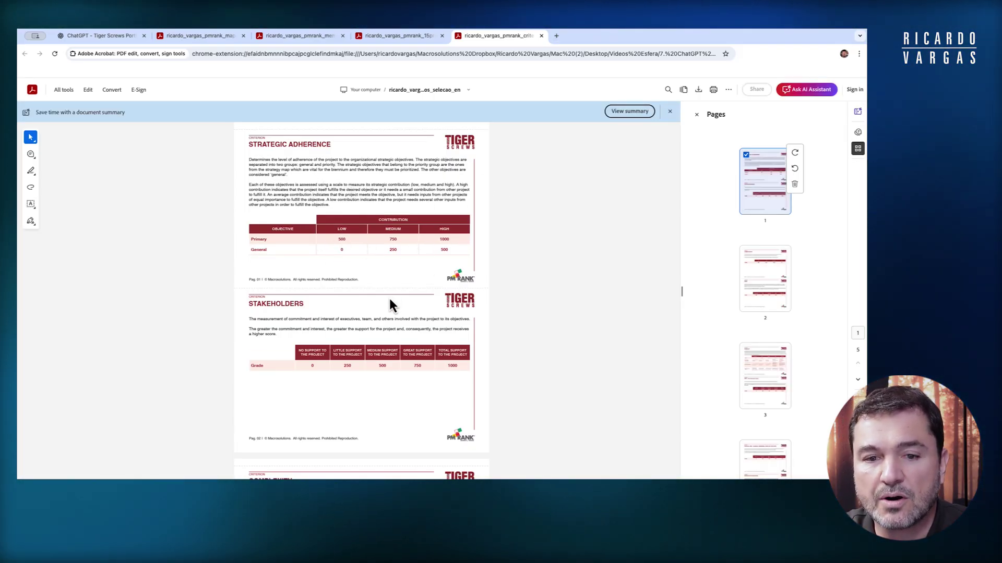
- Read through the selection criteria PDF and compare it with the 15-project portfolio
scroll(379, 323, "down", 5)
scroll(378, 323, "down", 15)
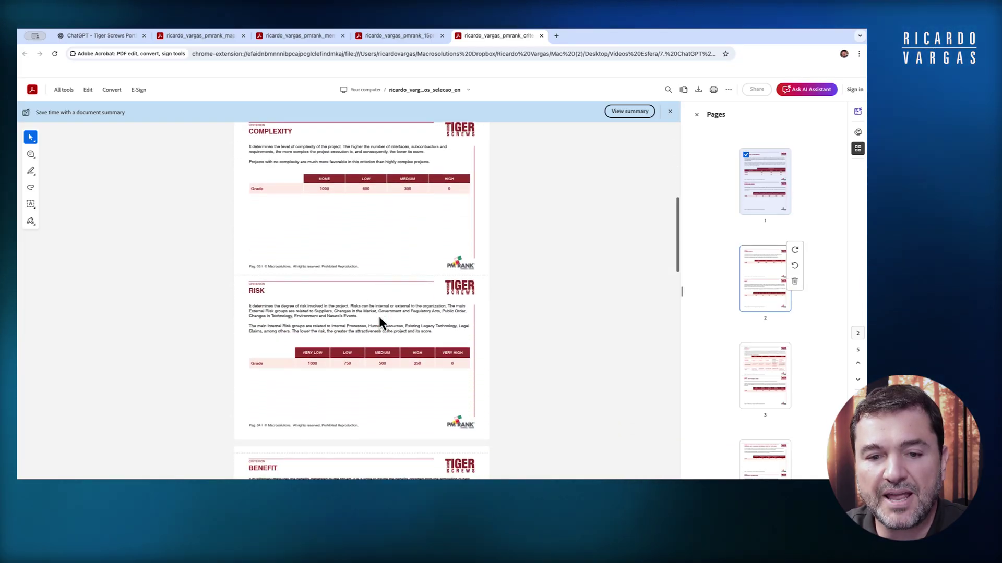
scroll(379, 320, "down", 10)
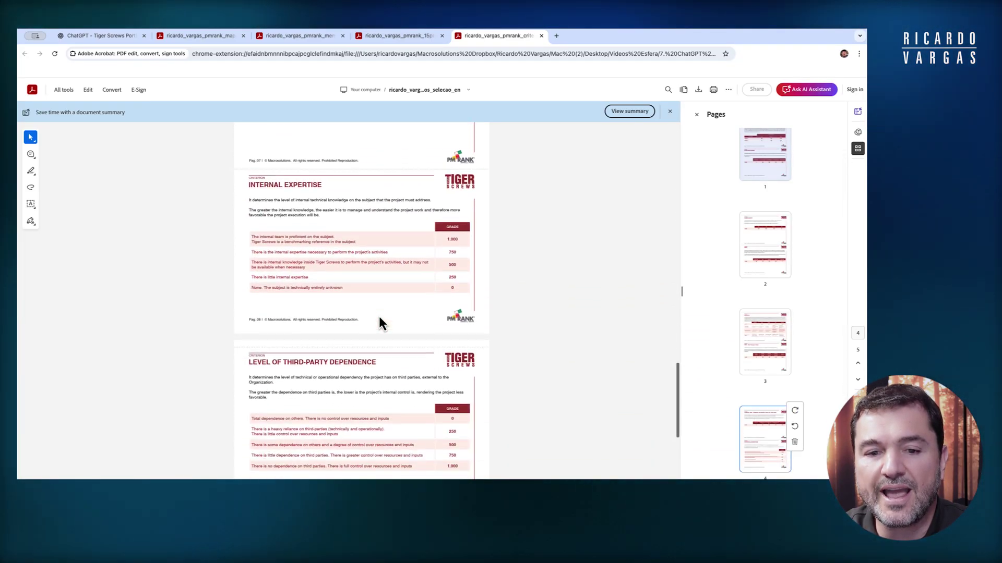
scroll(380, 314, "up", 15)
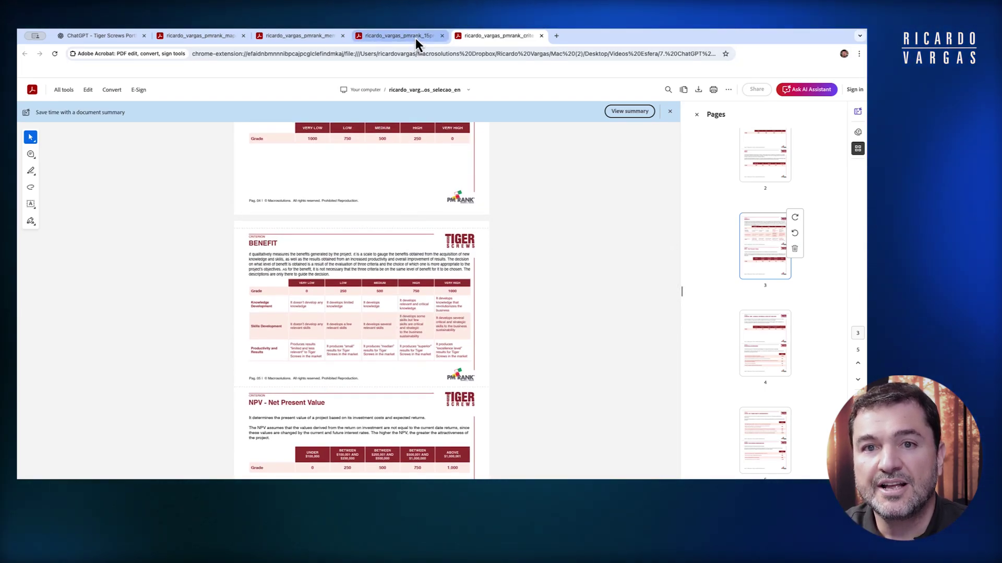
left_click(415, 38)
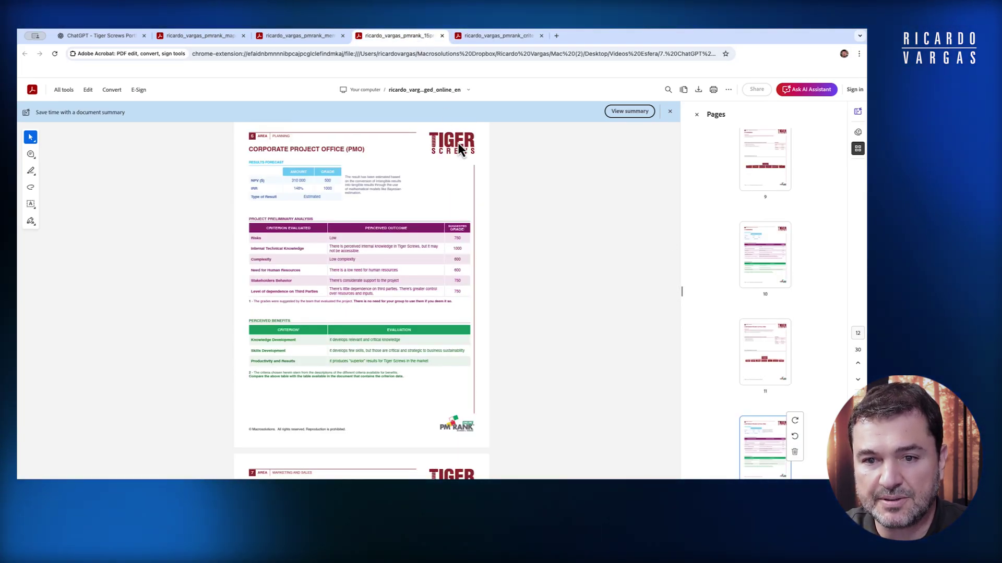
left_click(482, 38)
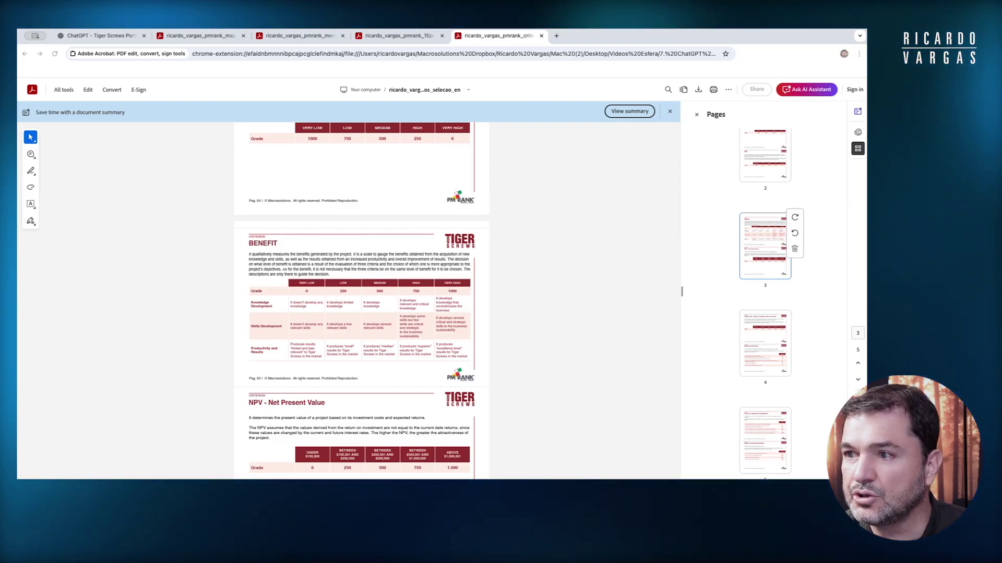
- Open the case study portfolio table PDF and review each of the five PDF tabs
left_click_drag(588, 78, 594, 40)
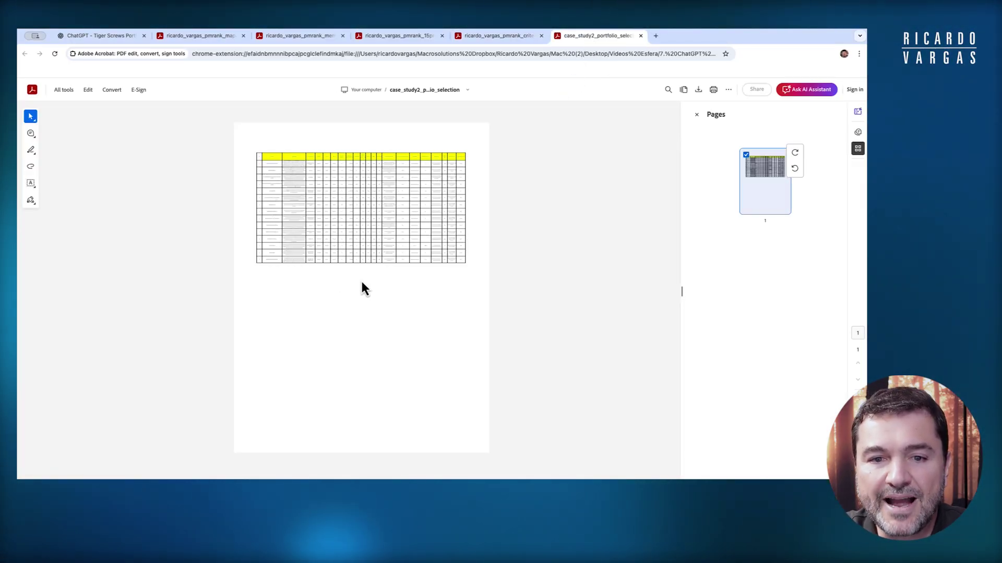
left_click(206, 38)
left_click(299, 38)
left_click(394, 37)
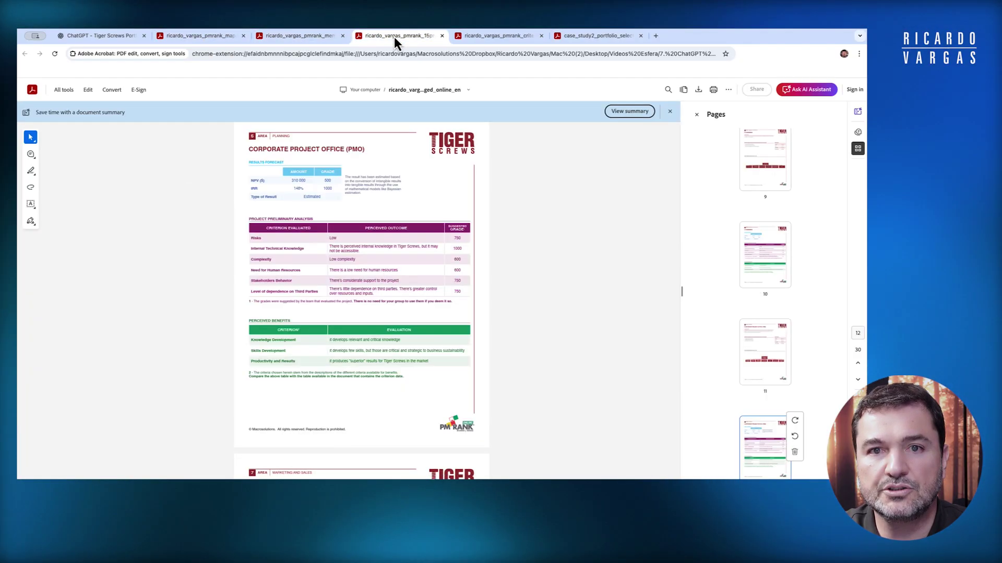
left_click(488, 38)
left_click(585, 39)
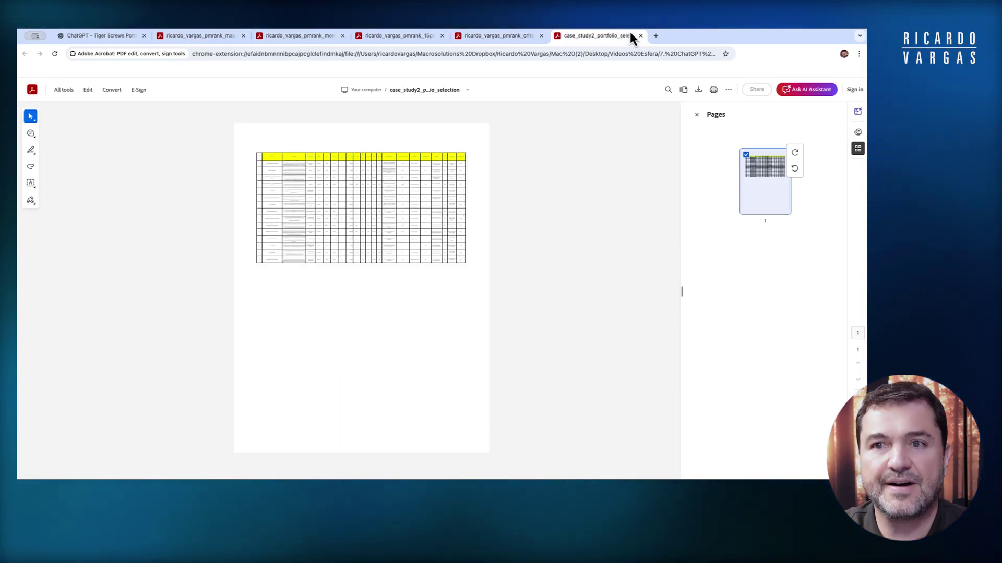
- Close the case study table, criteria, portfolio and memo PDF tabs
left_click(641, 36)
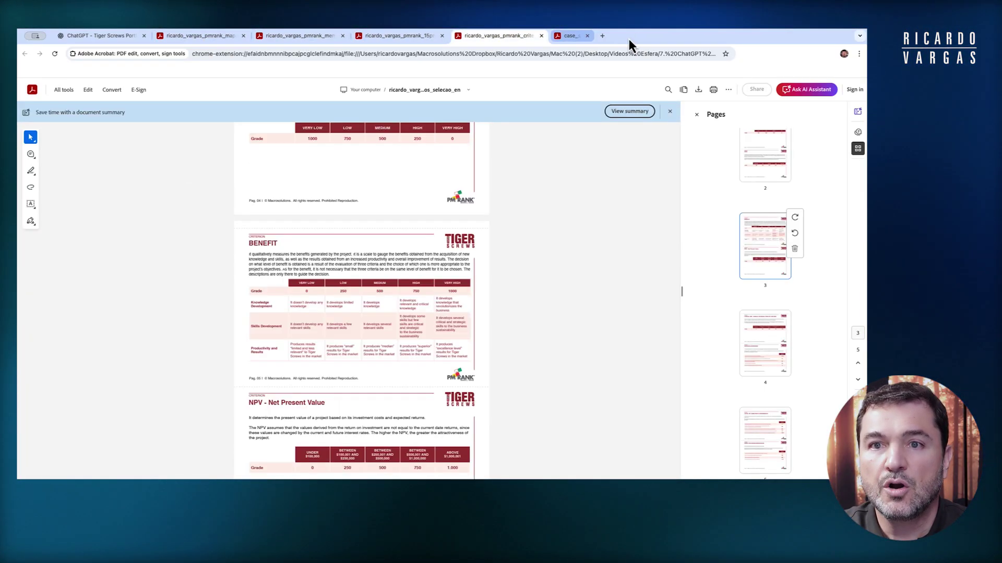
left_click(541, 35)
left_click(441, 36)
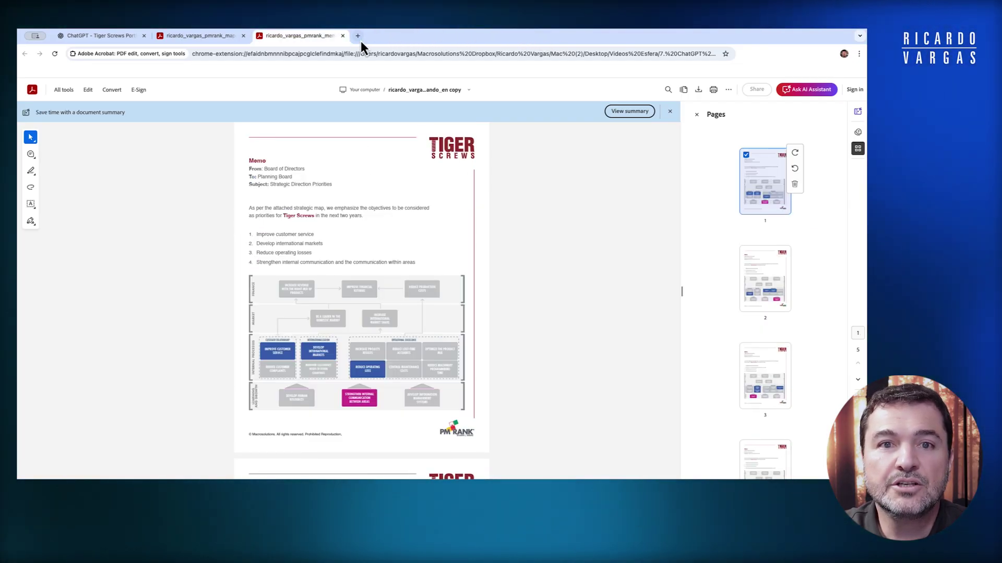
left_click(342, 36)
- Close the last PDF and begin the project instructions stating the user heads Tiger Screws' PMO
left_click(243, 36)
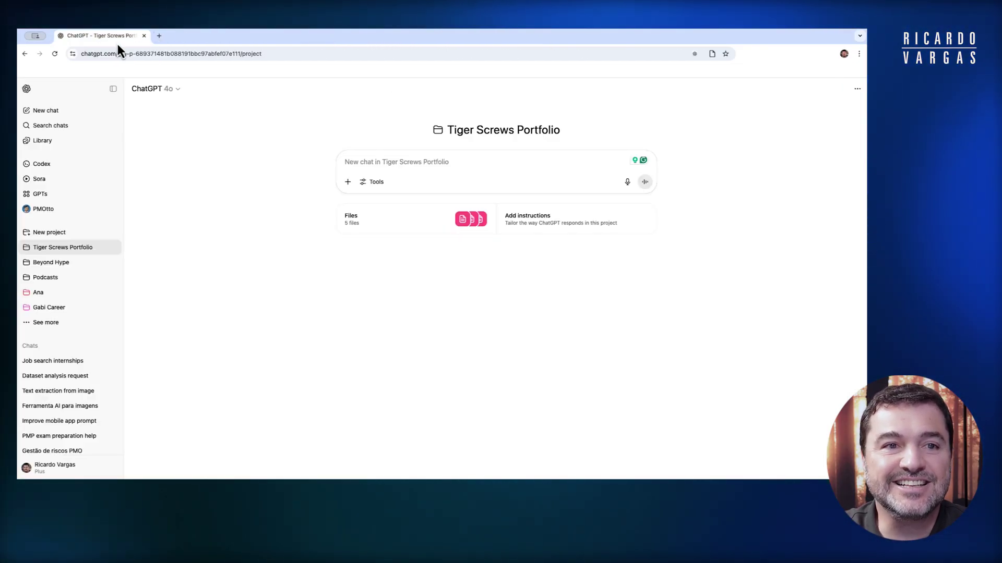
left_click(547, 225)
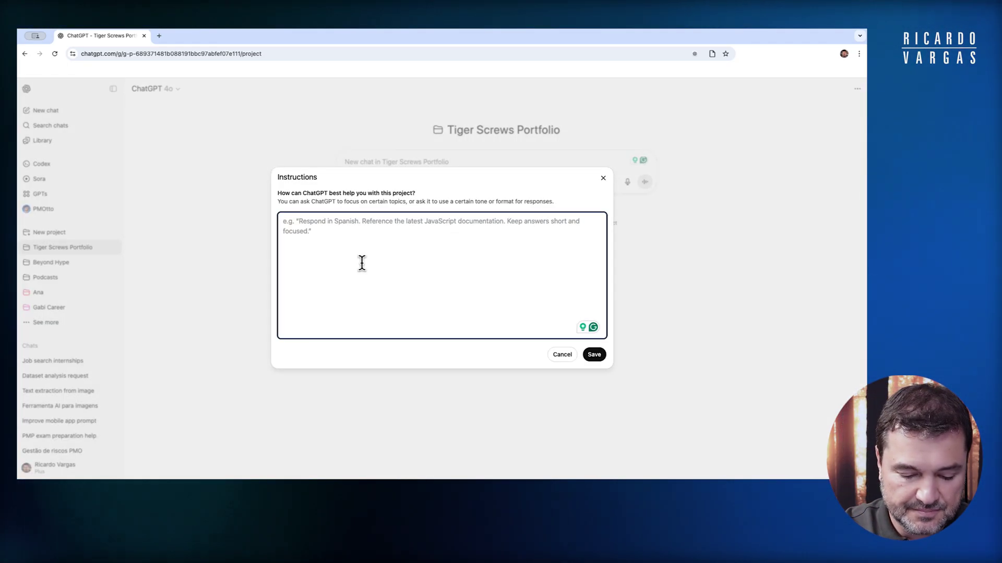
type("I am the he")
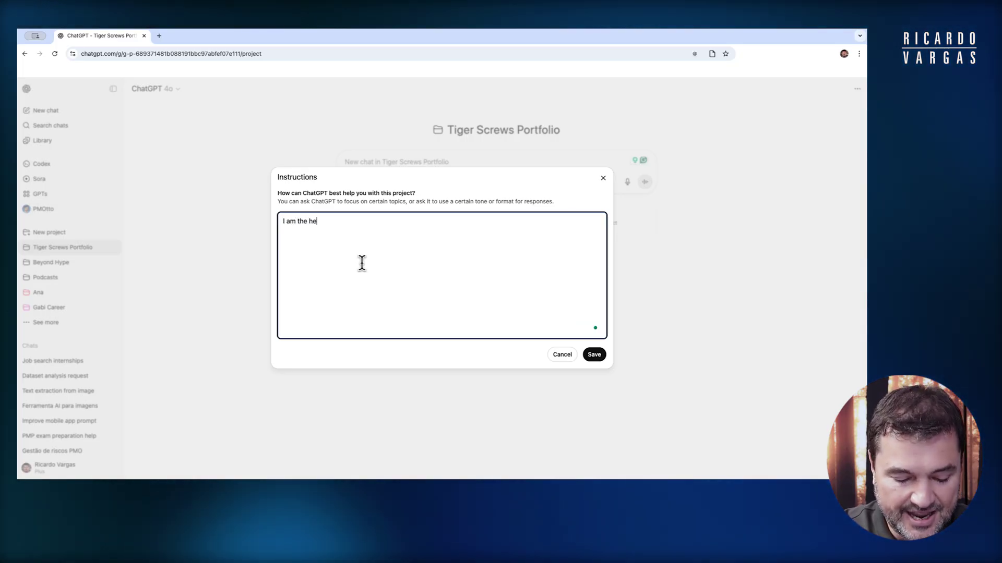
type("ad of the project management")
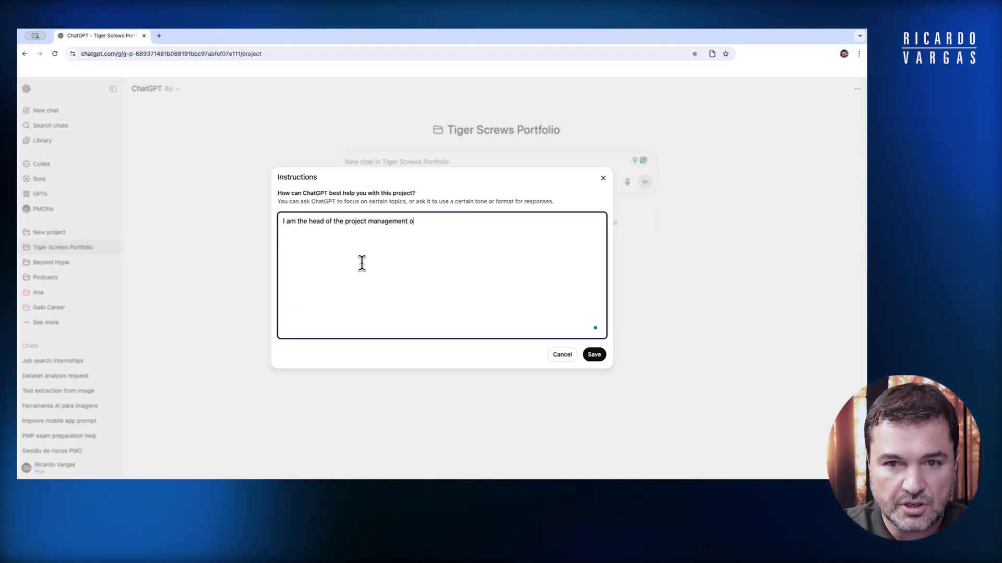
type("of Tig")
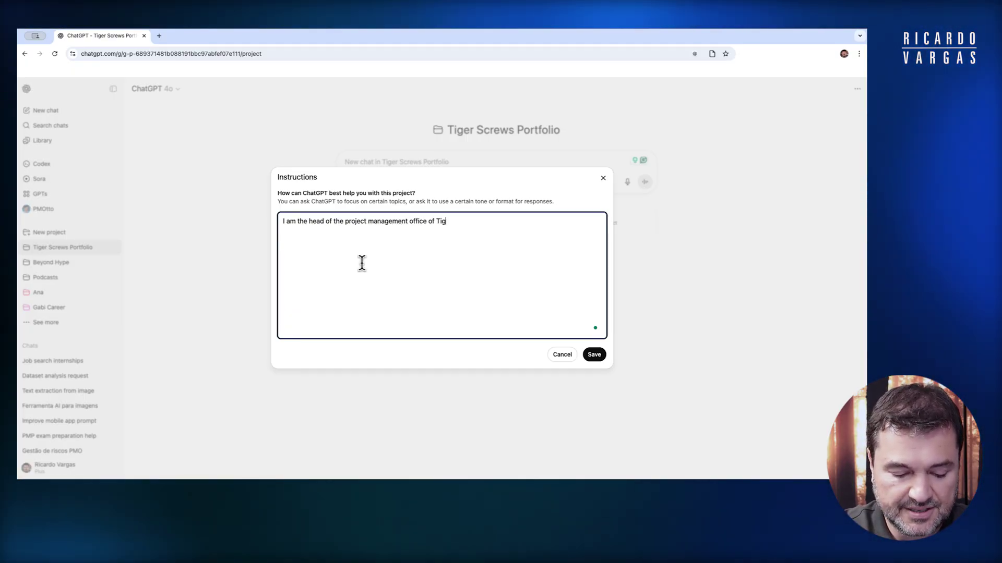
type("er Screws")
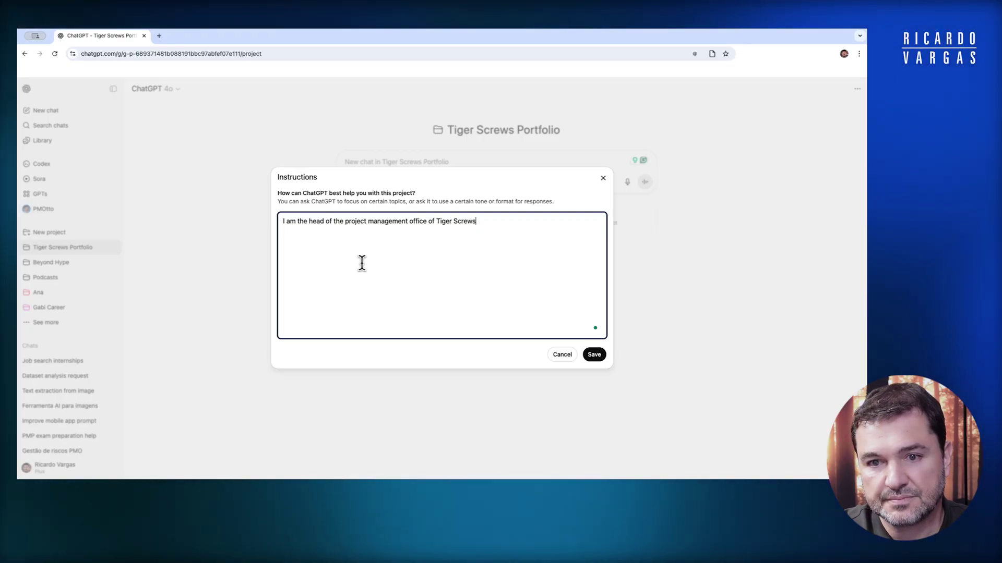
type(". An")
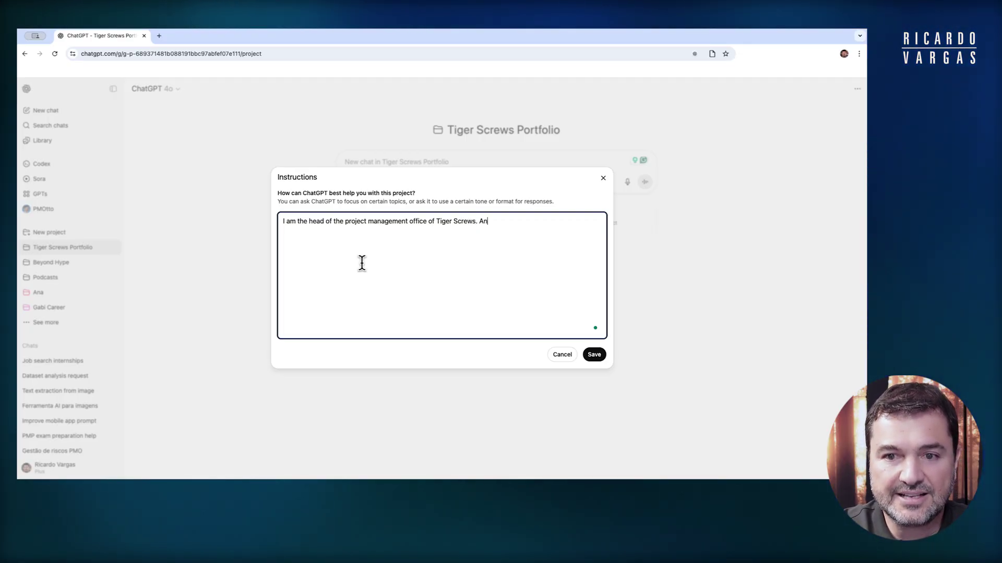
key("BackSpace")
key("BackSpace")
key("Return")
key("Return")
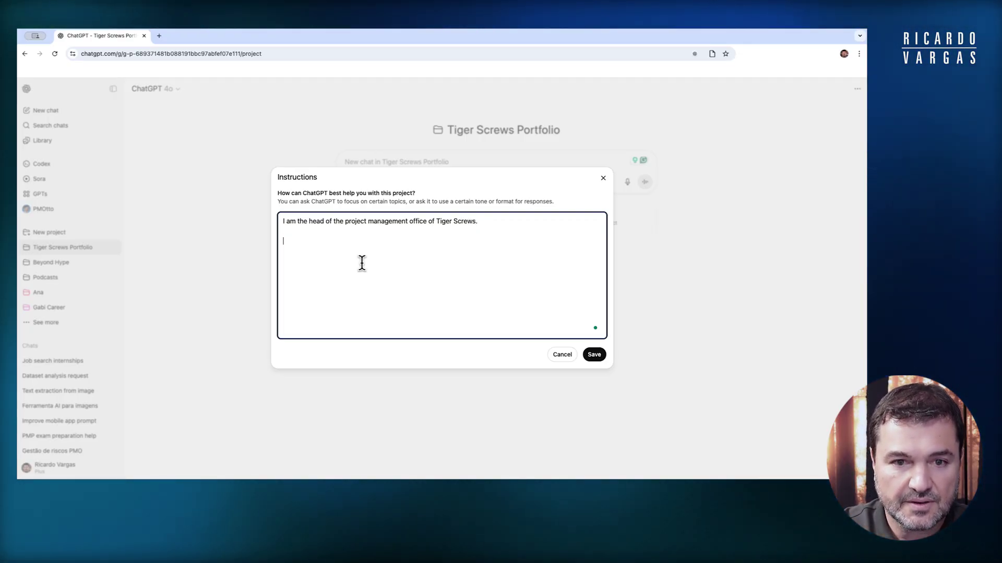
- Add answer rules: be brief, use plain English, and do not behave as an AI
type("Answer the")
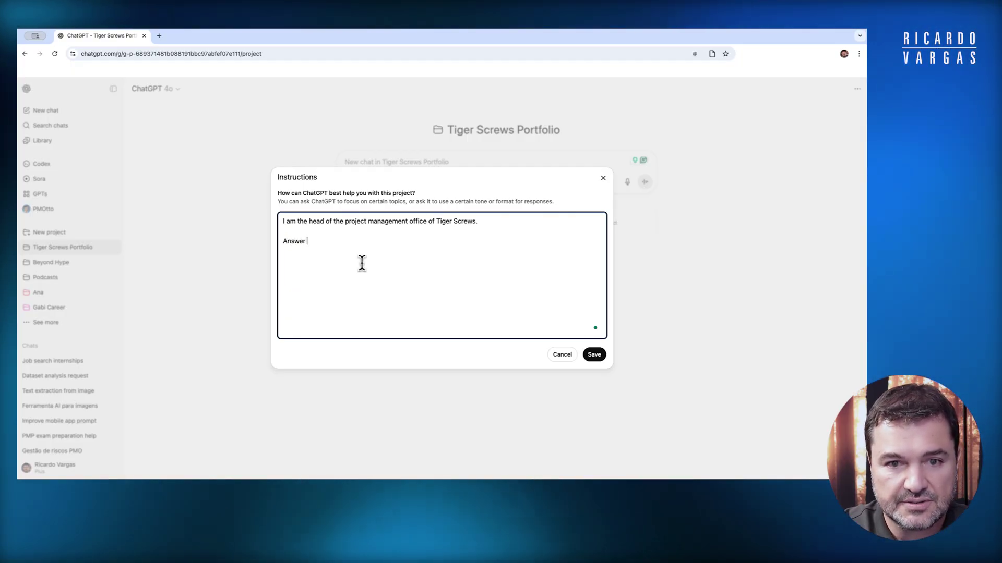
type(" q")
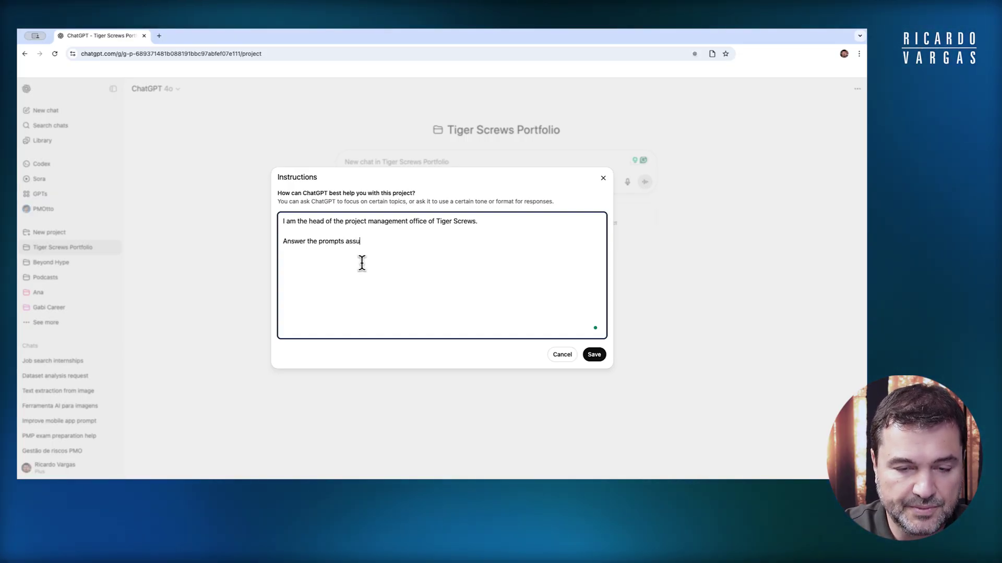
type("ming the fo")
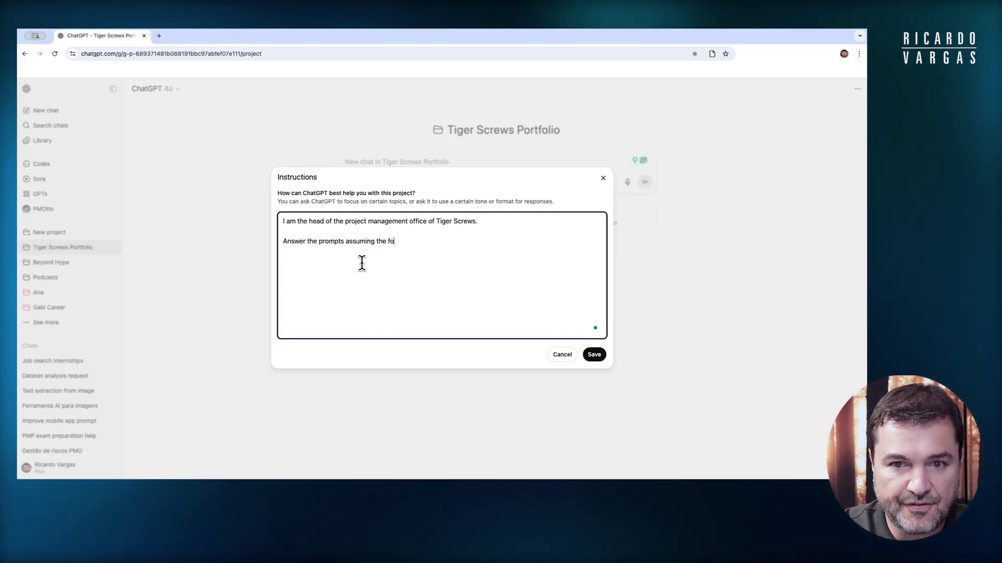
type("llowing inf")
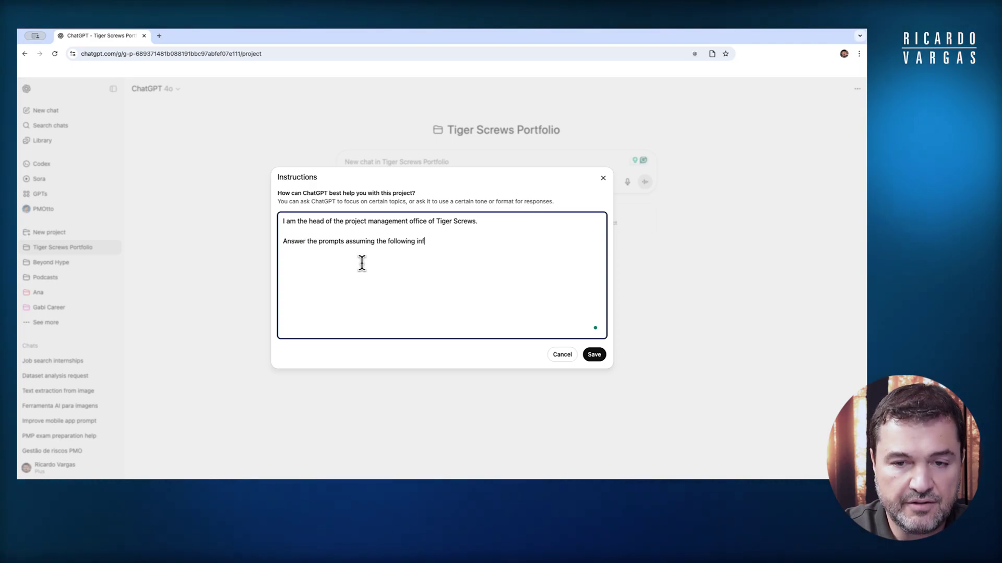
type("o:")
key("Return")
key("Return")
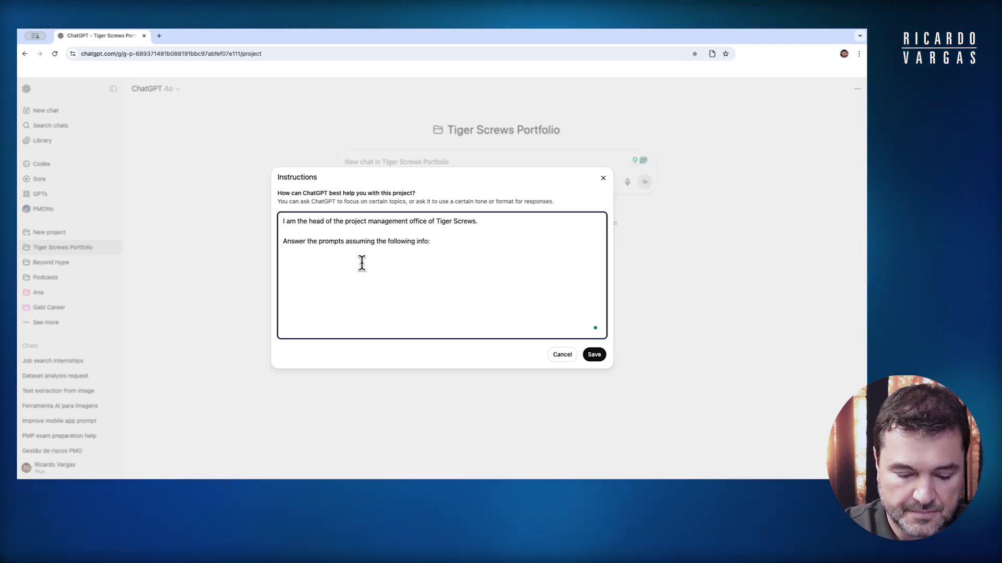
type("- Be b")
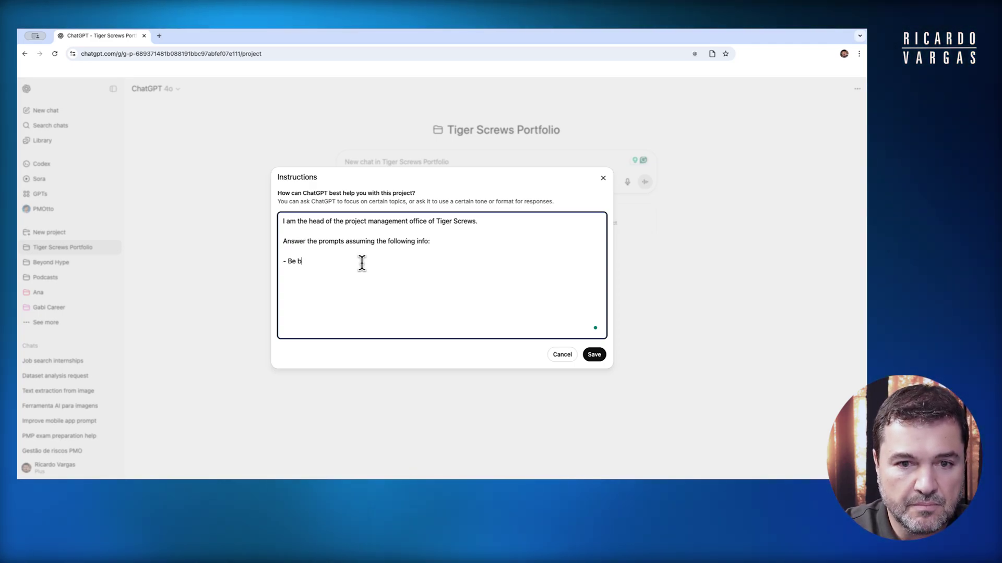
type("rief and direct in all answers")
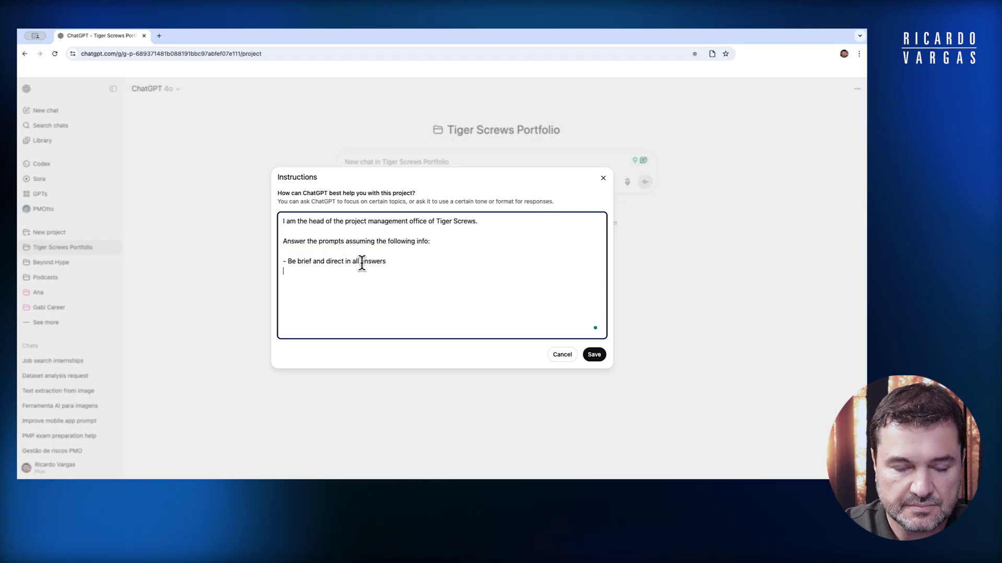
type("h")
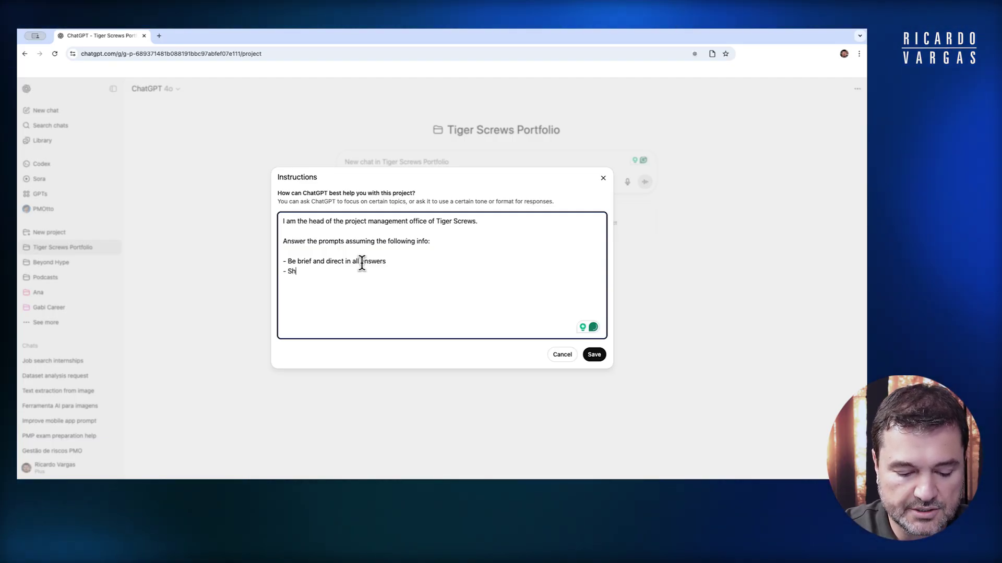
type("ort answers")
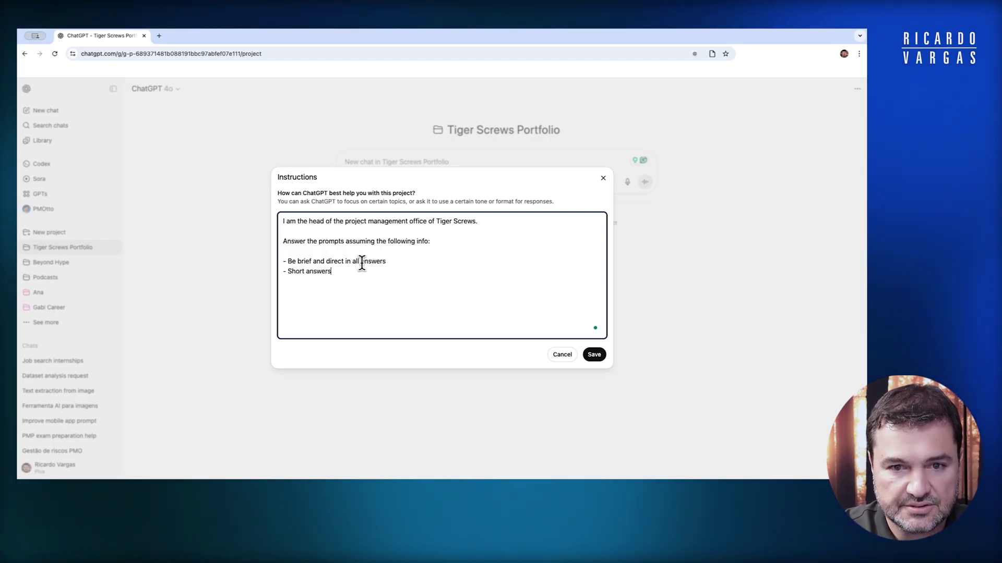
type(" are better th")
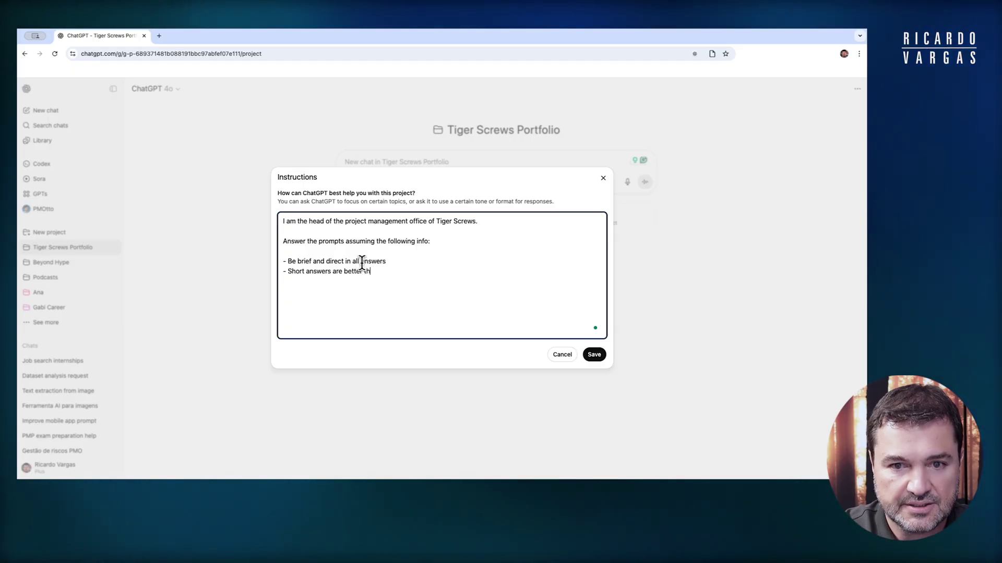
type("an long")
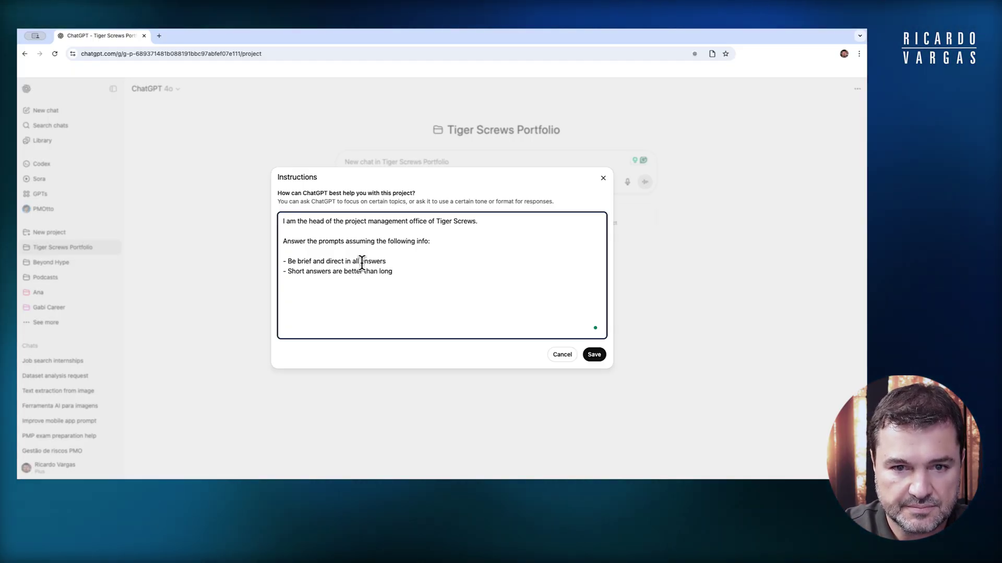
key("Return")
type("- Use ")
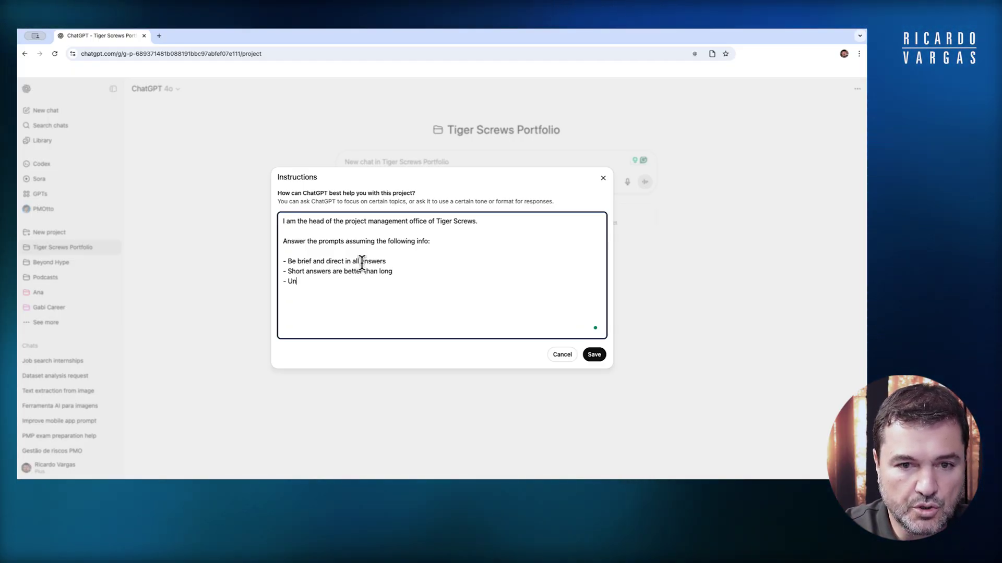
type("plain En")
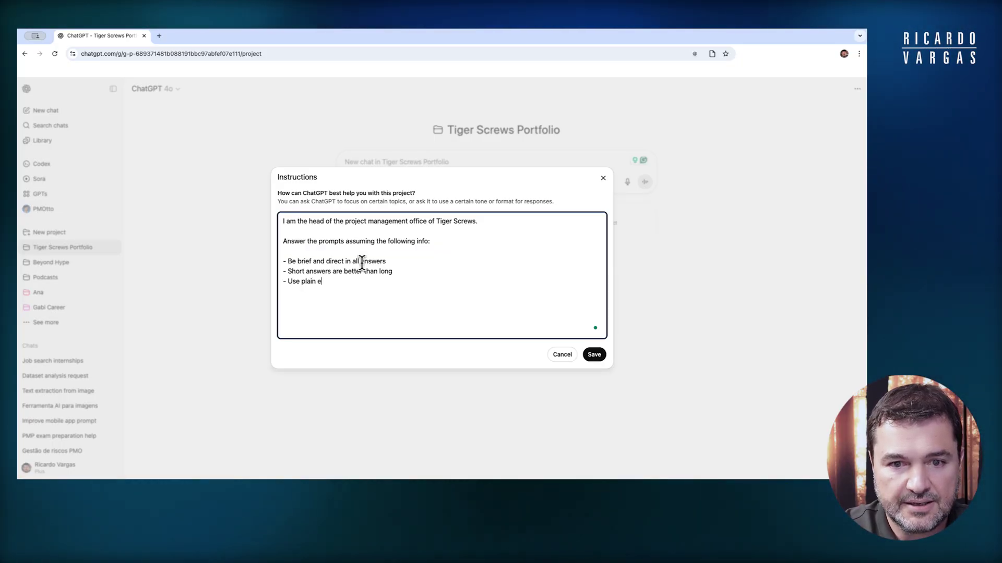
type("glish")
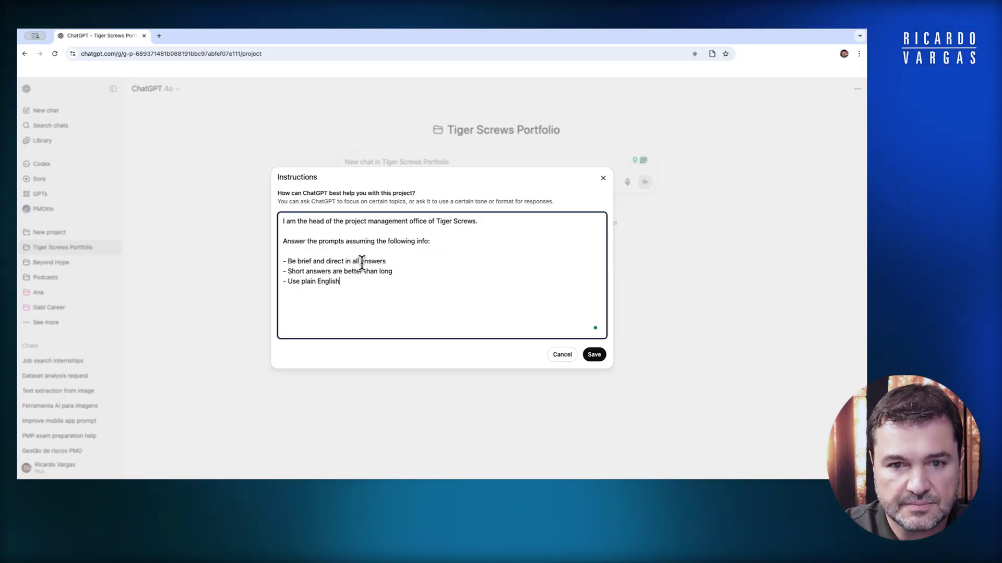
type(". I am not a")
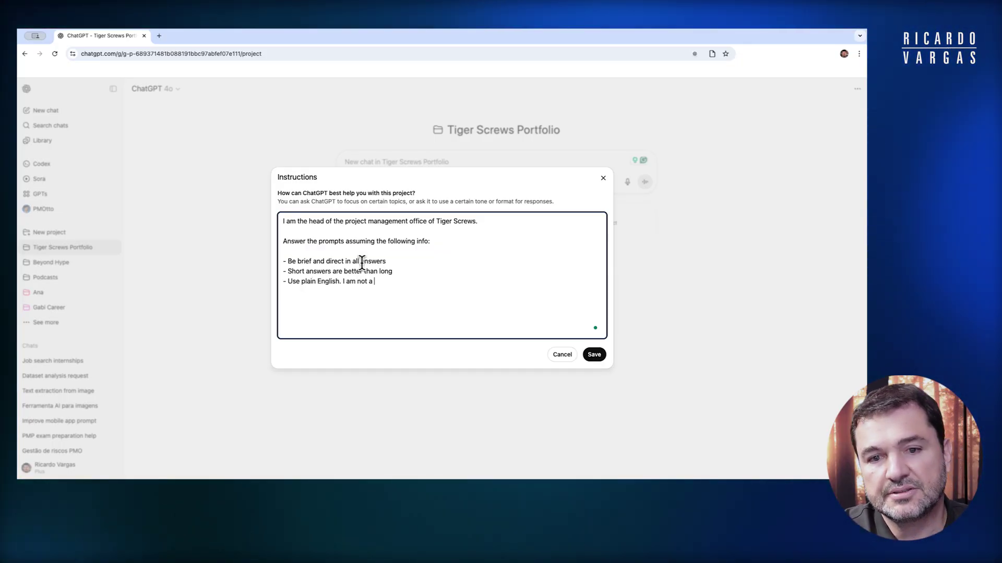
type(" native speaker")
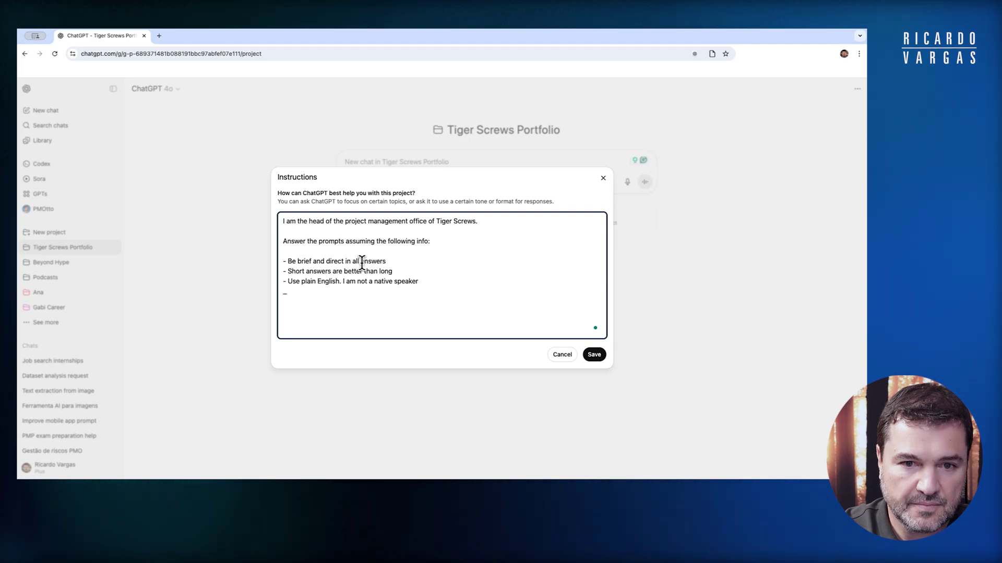
type("- T")
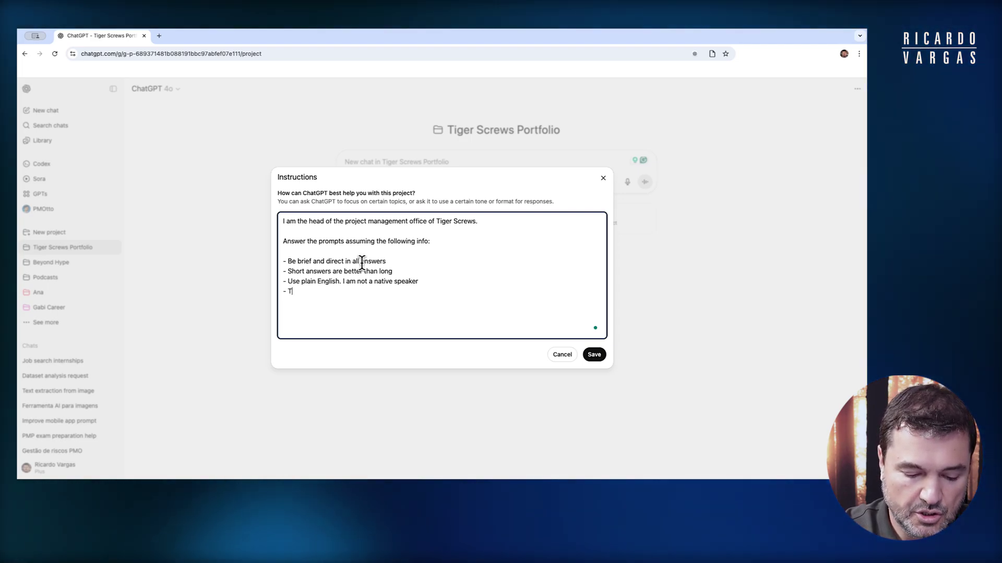
type("o ")
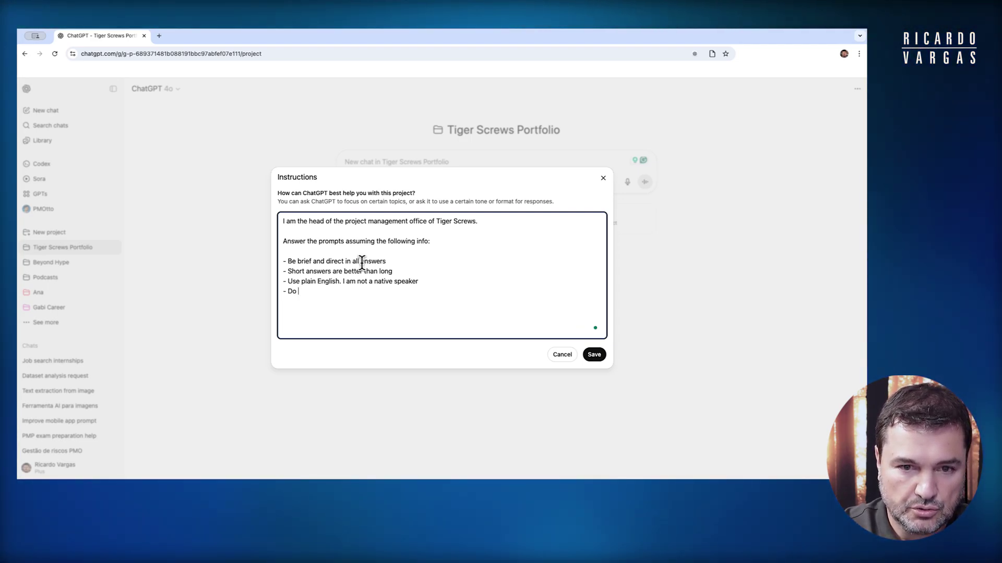
type("not behave ")
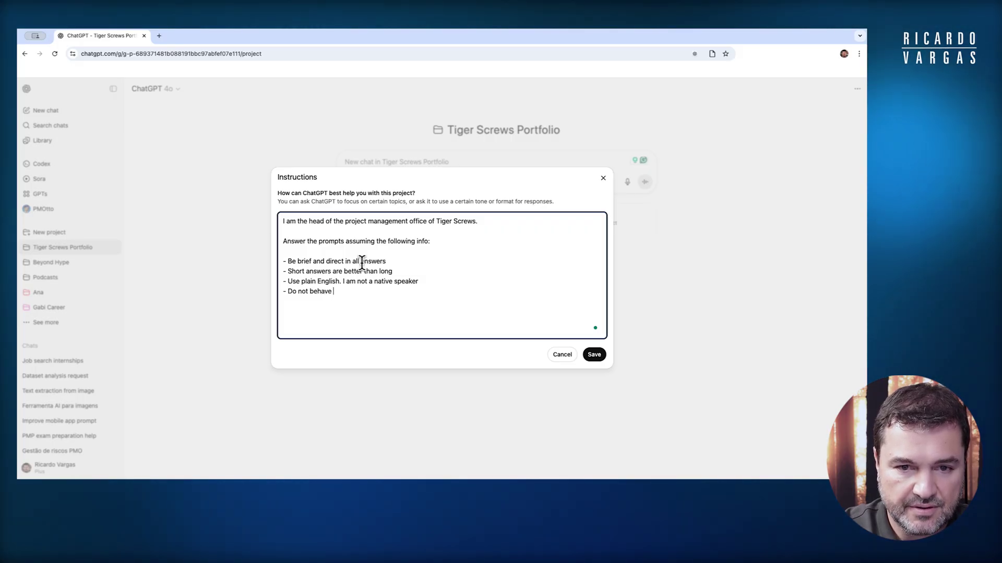
type("as AI. B")
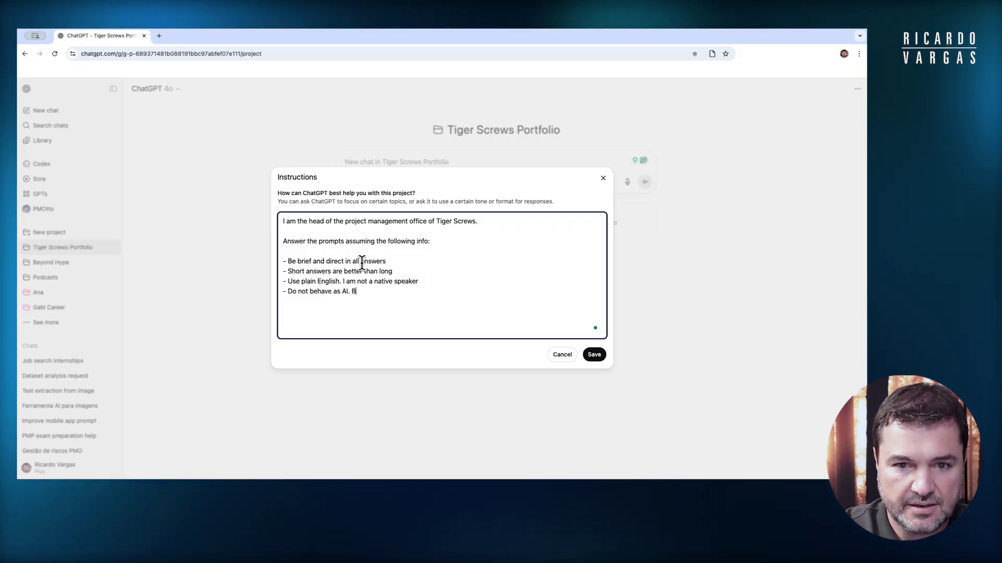
type("ehave as Ric")
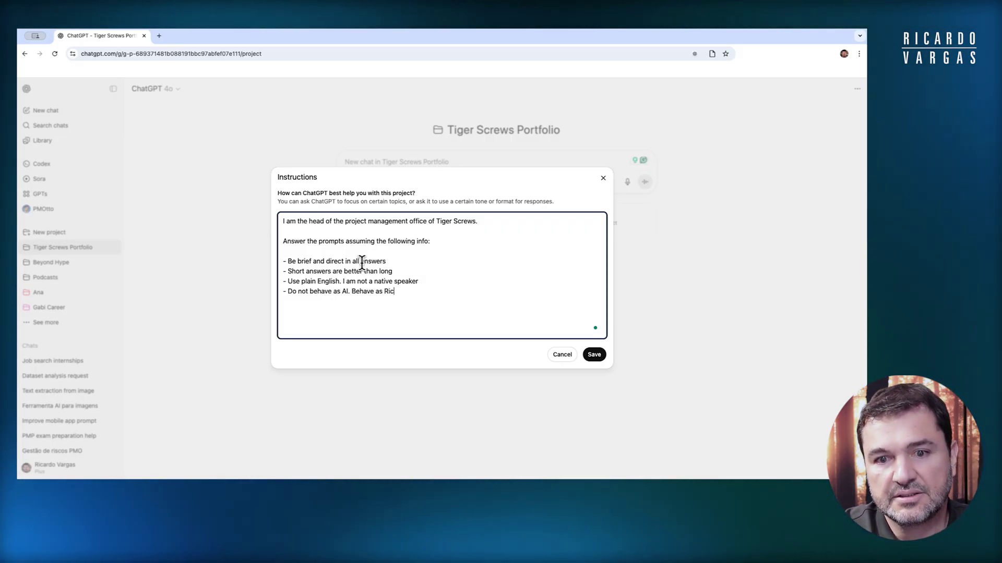
type("ardo Vargas.")
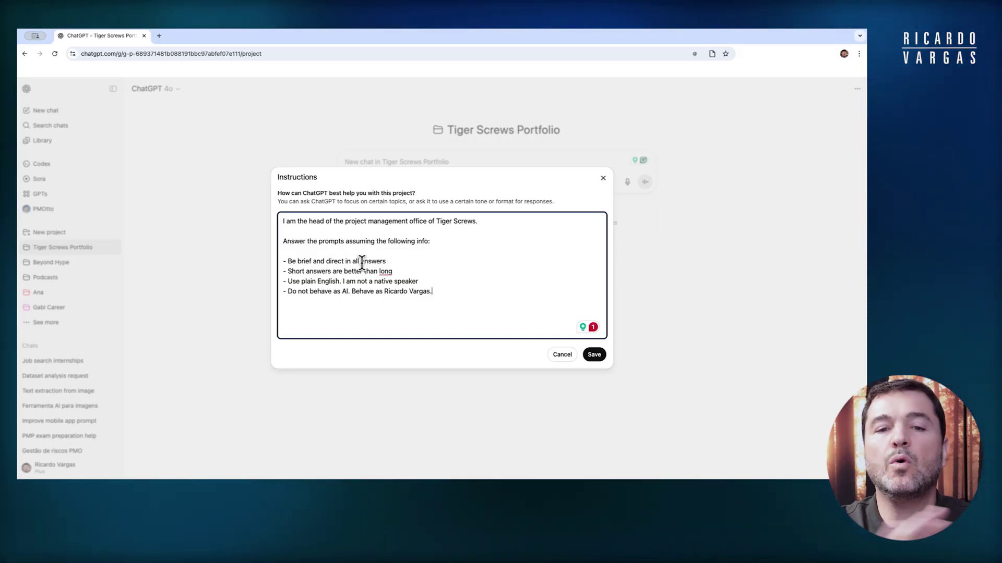
- Save the instructions and ask a new project chat 'What is the project with highest budget?'
left_click(600, 356)
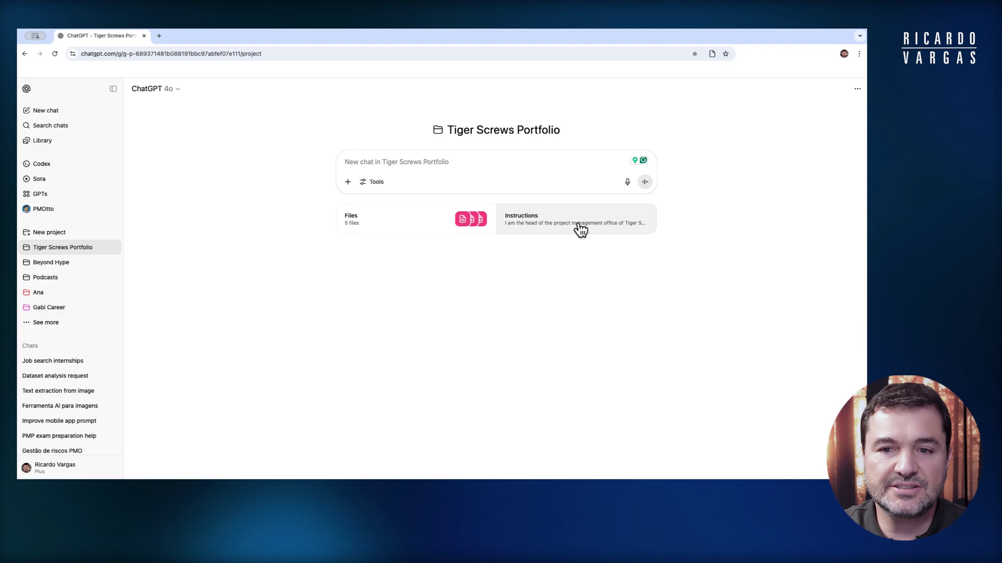
left_click(380, 162)
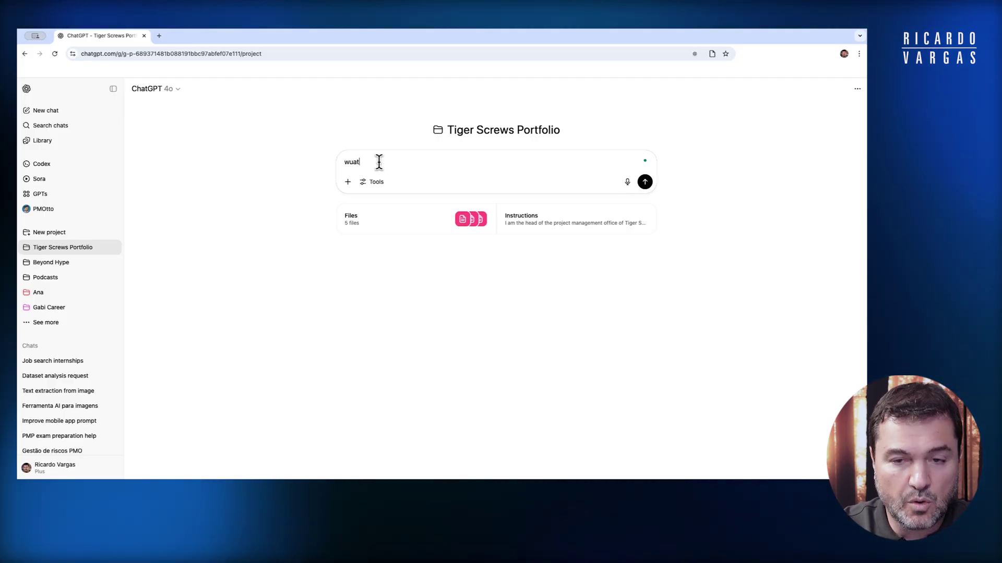
key("BackSpace")
key("BackSpace")
key("BackSpace")
key("BackSpace")
key("BackSpace")
key("BackSpace")
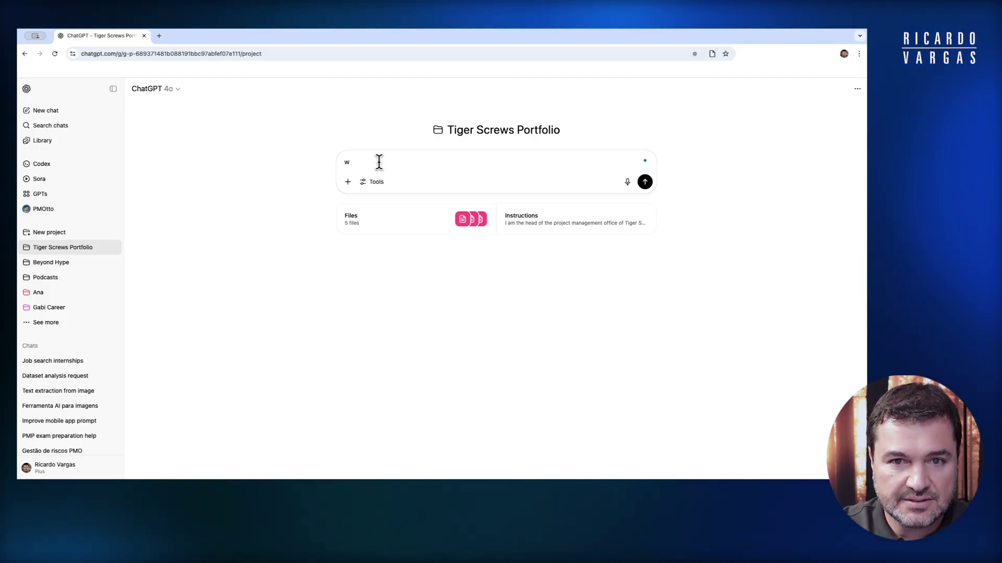
type("hat is the p[ro")
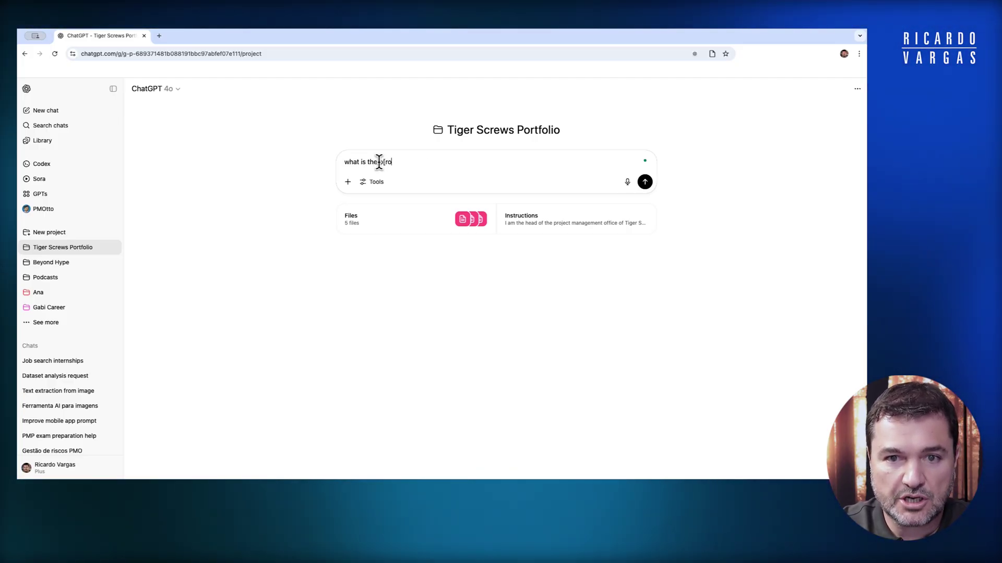
key("BackSpace")
key("BackSpace")
key("BackSpace")
type("roje")
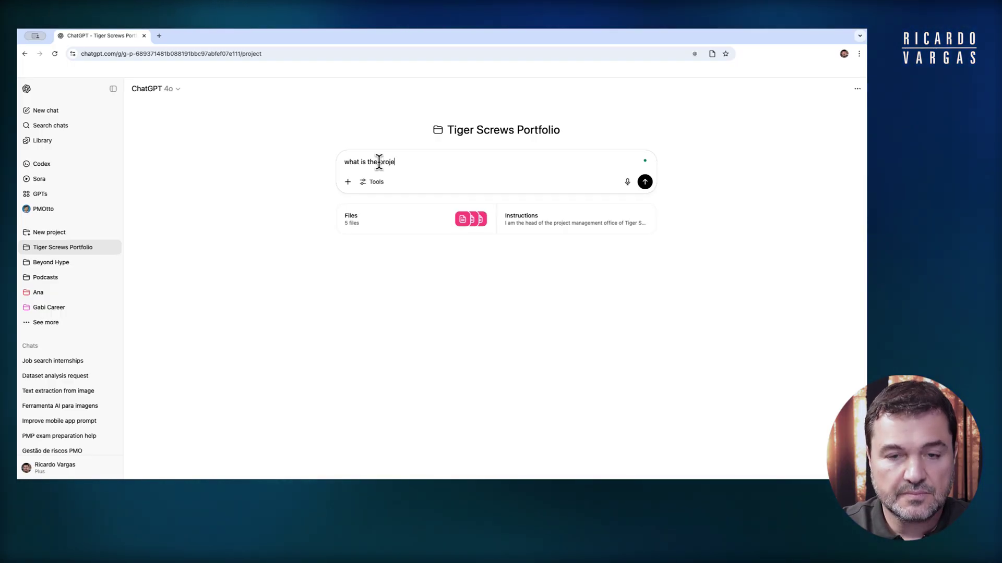
type("ct with h")
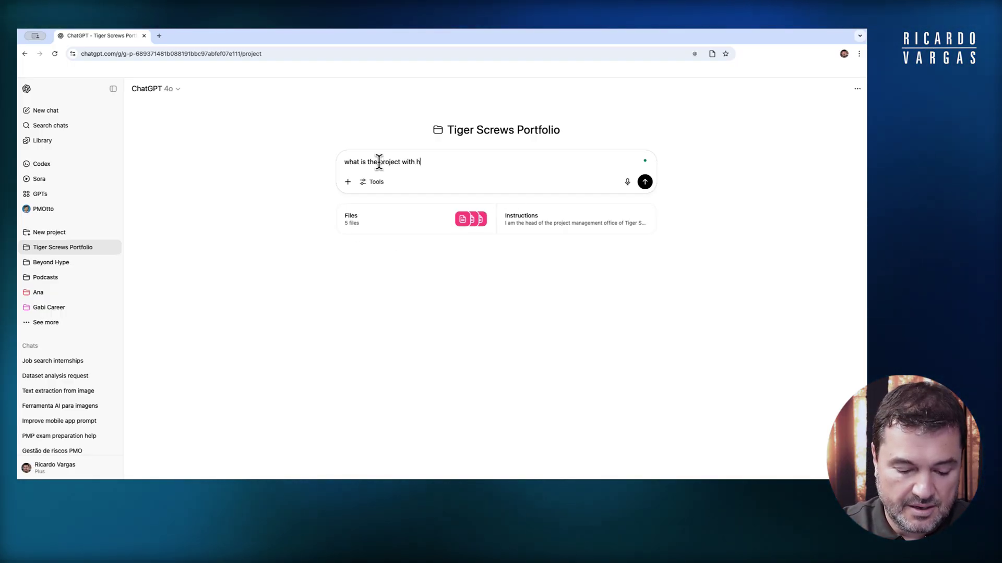
type("ighest budget?")
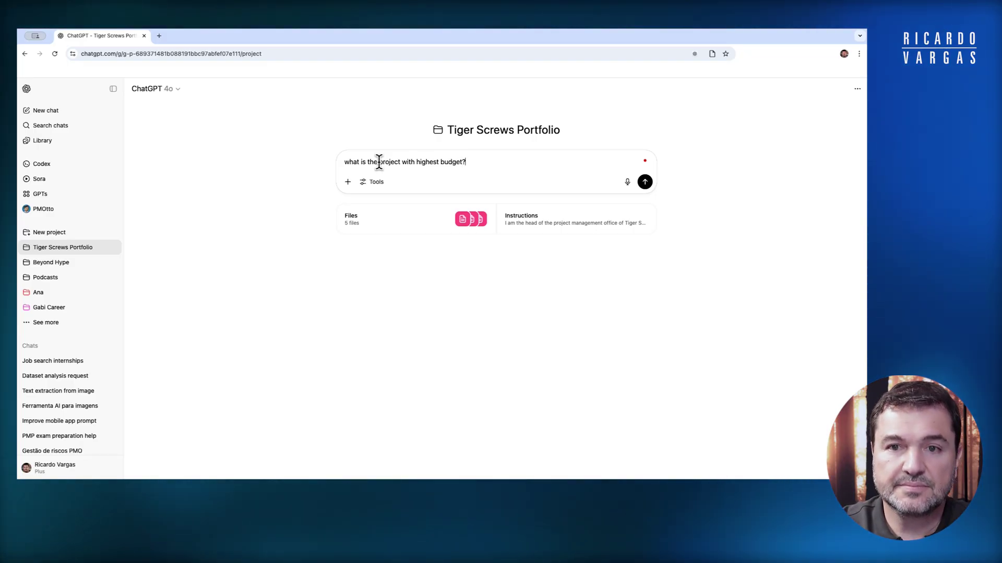
key("Return")
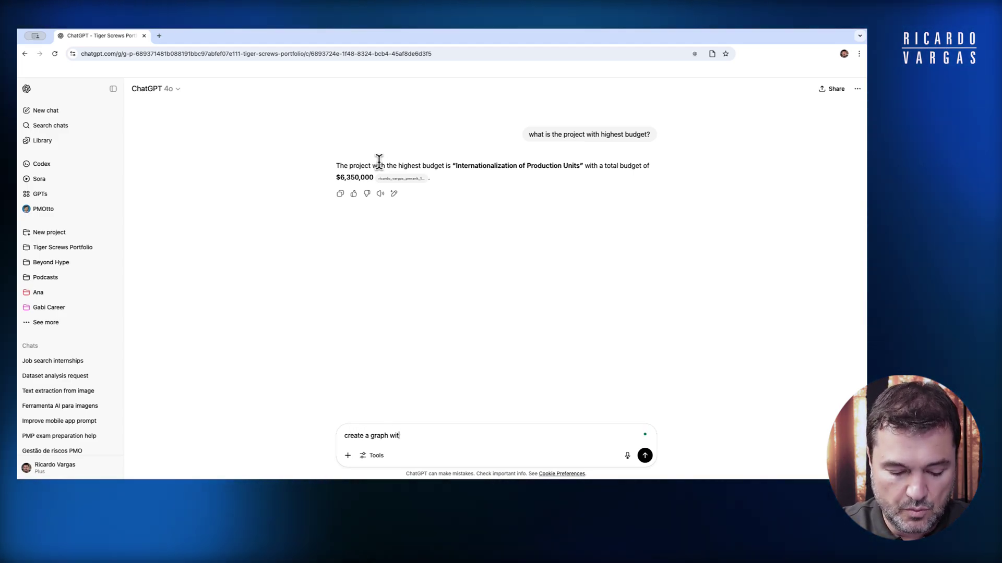
- Request a pie chart of cumulative project budget by corporate area
type("roject")
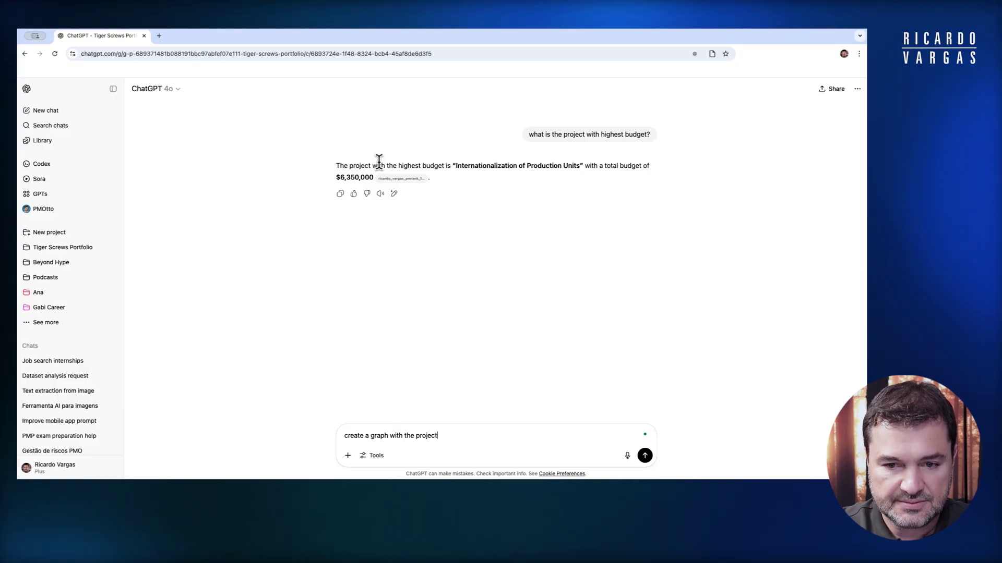
type(" budgets")
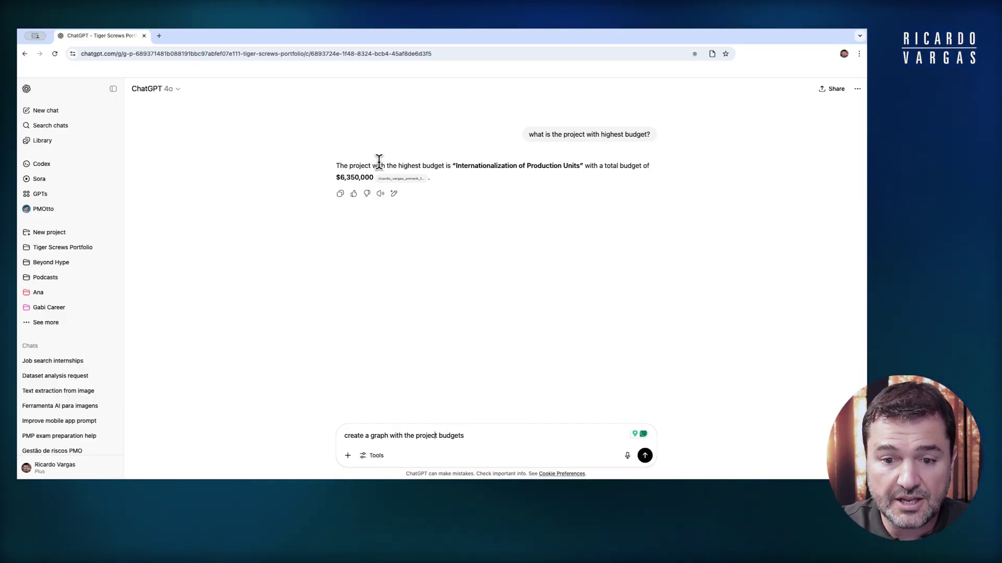
key("Left")
key("Left")
key("Left")
key("Left")
key("Left")
key("Left")
key("Left")
key("Left")
key("Left")
key("Left")
key("Left")
key("Left")
key("Left")
key("Left")
key("Left")
type("cumulative")
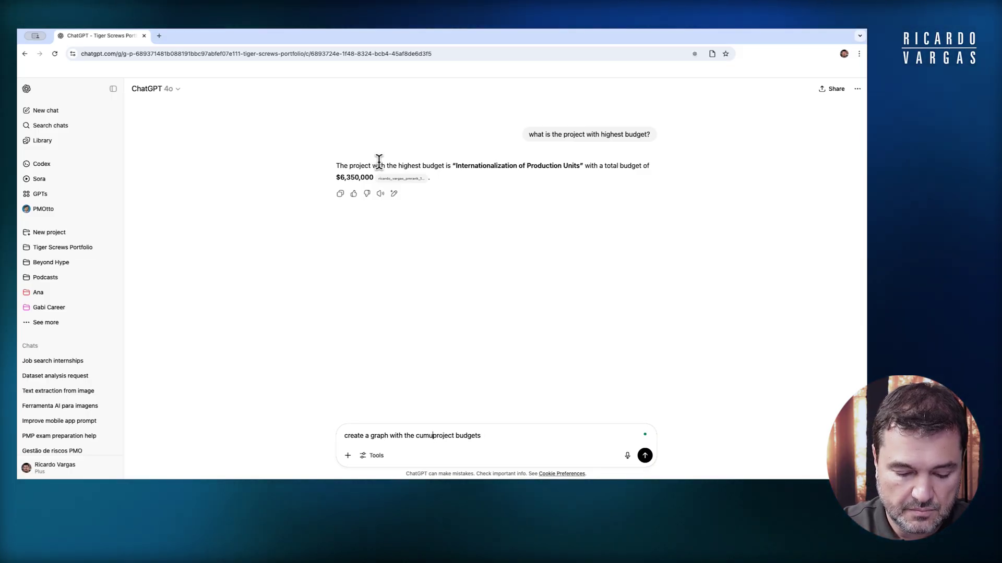
key("End")
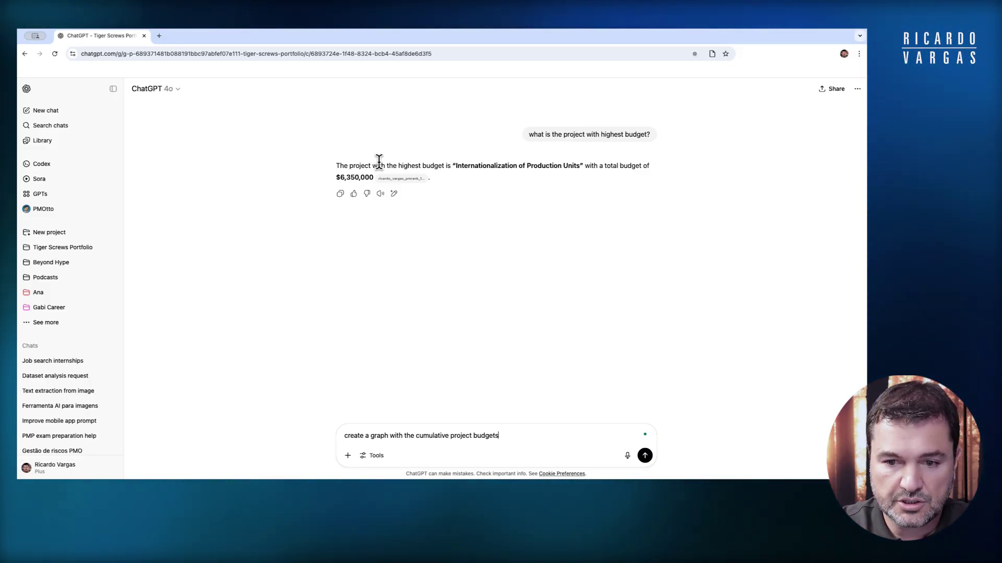
key("BackSpace")
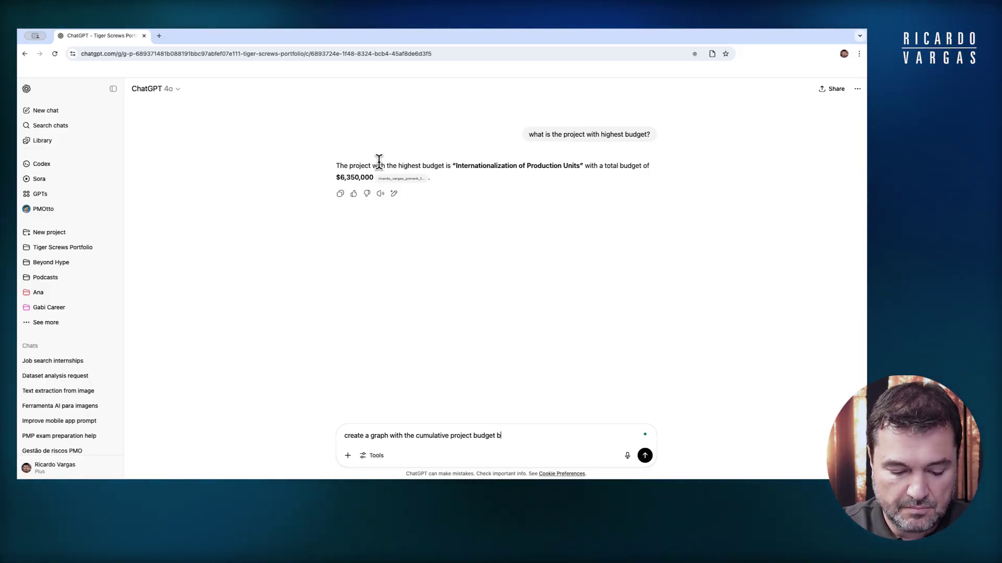
type("by are")
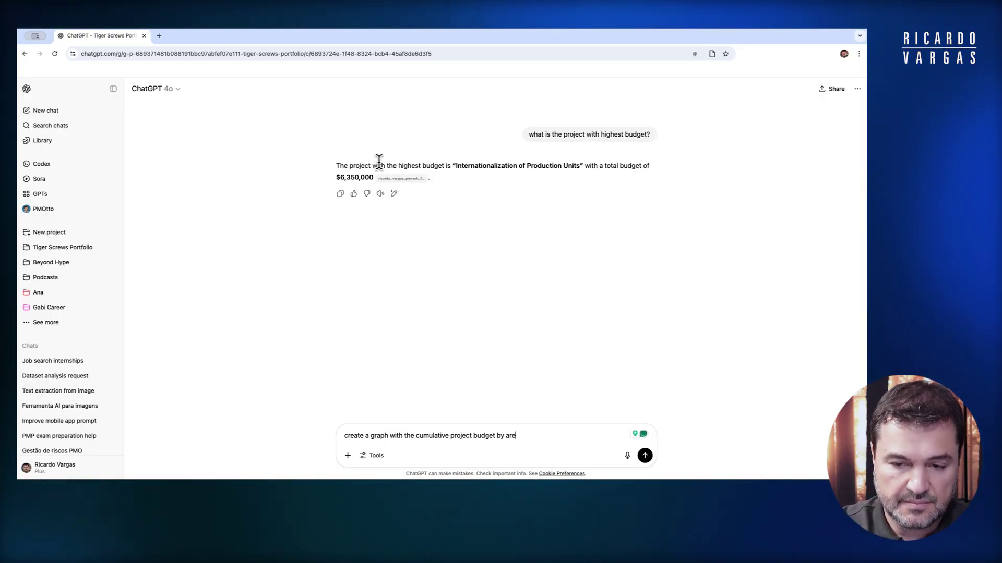
type("a corporate")
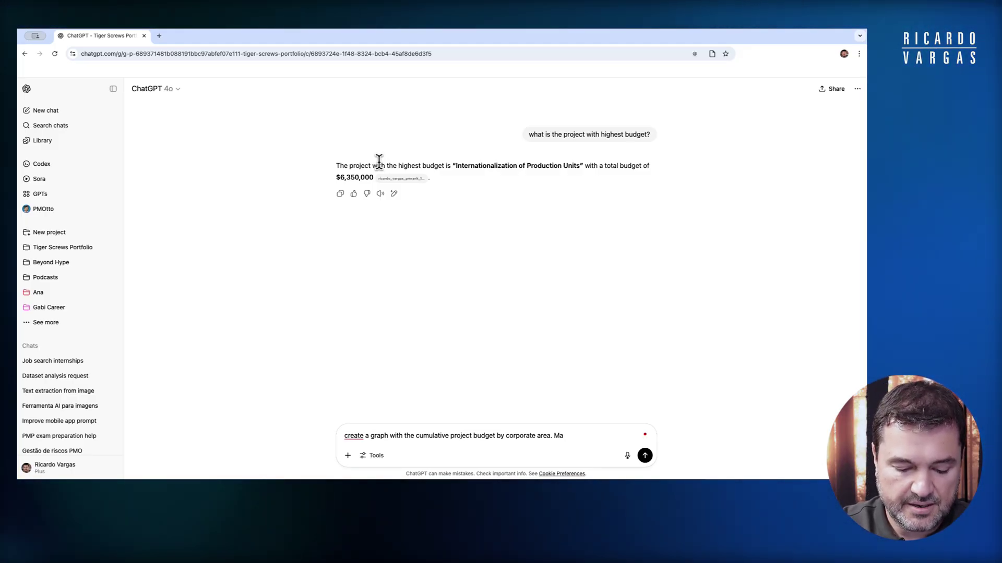
type("pie chart")
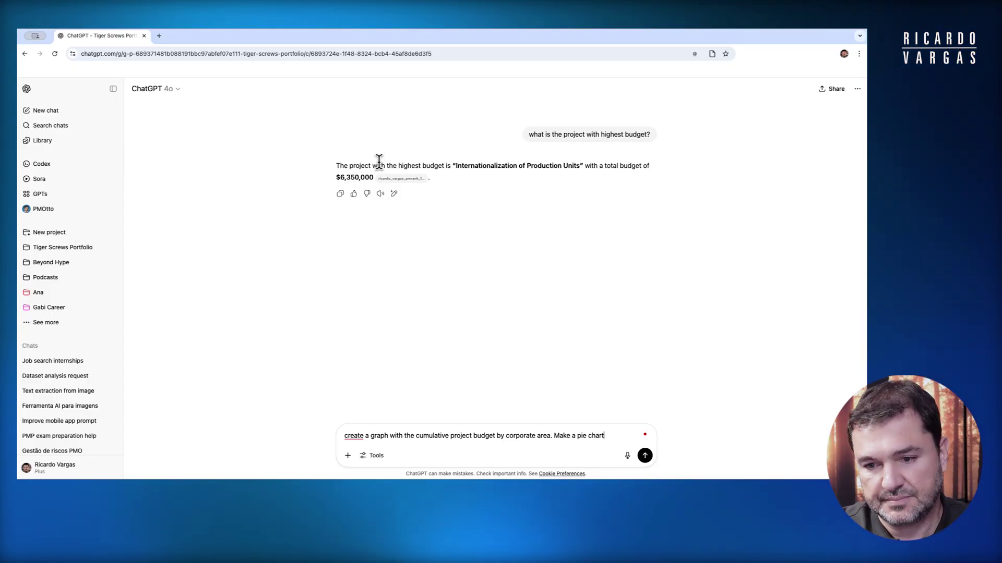
key("Return")
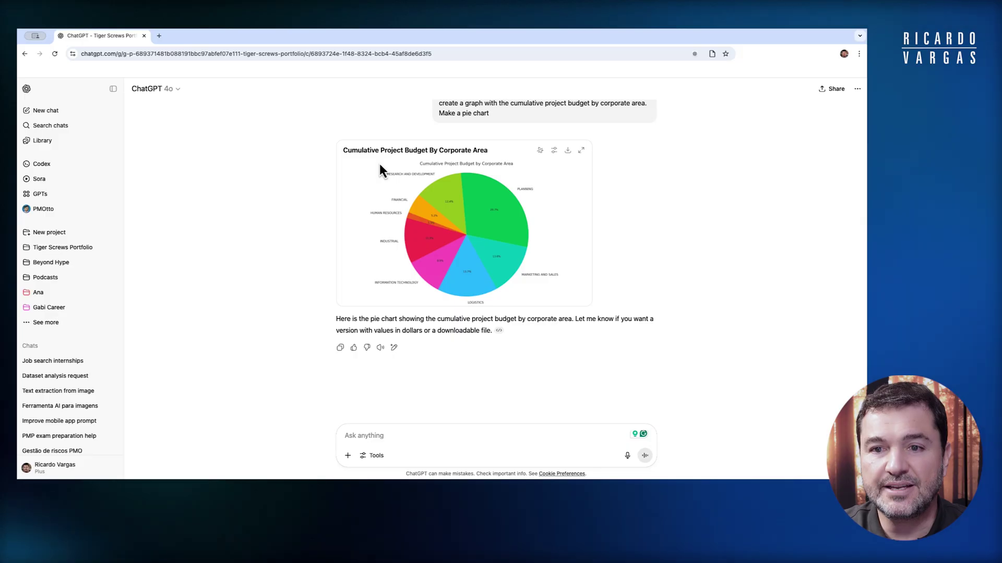
- Expand the budget-by-area pie chart to full size, then collapse it back into the chat
left_click(581, 151)
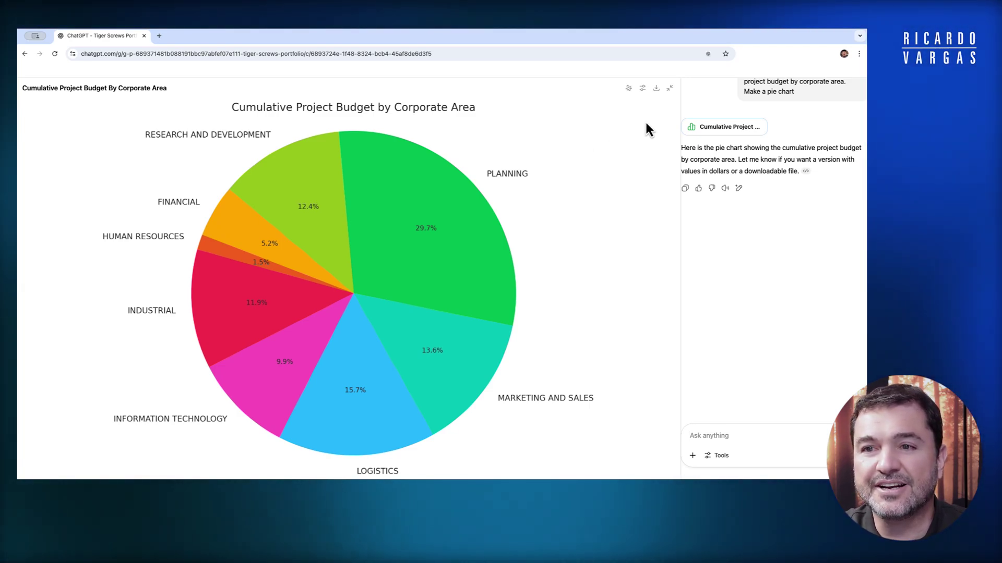
left_click(669, 89)
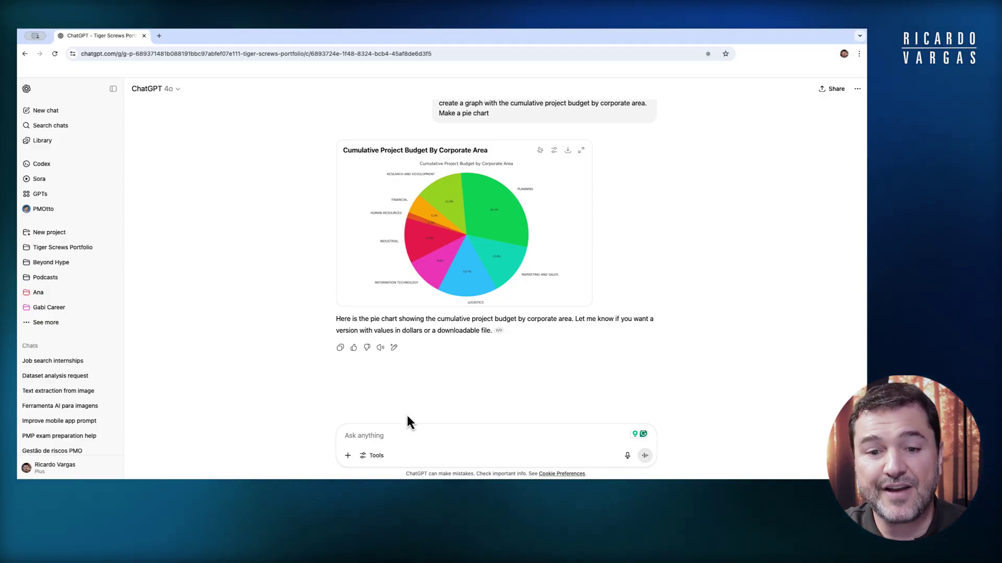
scroll(447, 355, "up", 3)
scroll(449, 354, "down", 4)
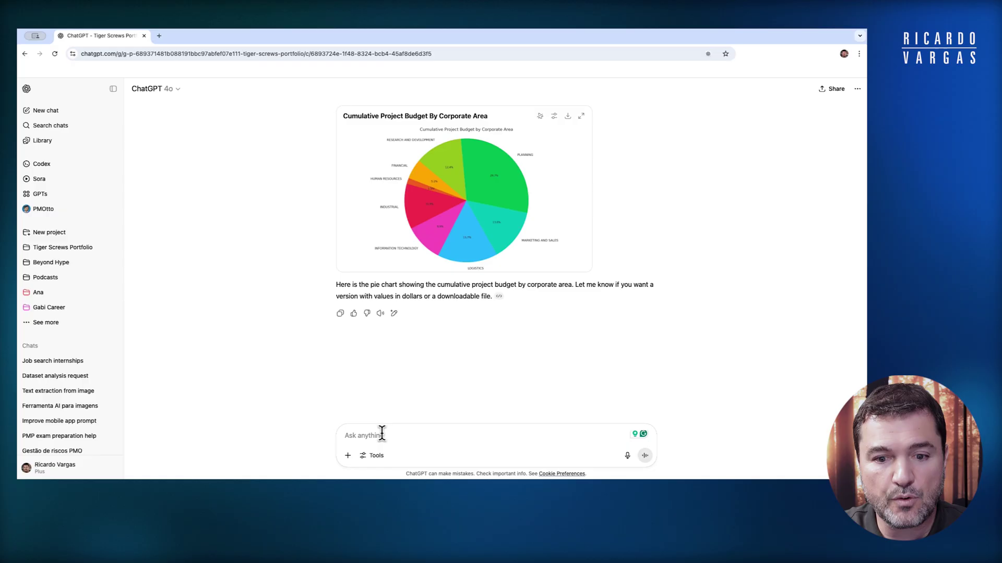
- Ask which of the 15 projects to select within $8,000,000, prioritizing Marketing and Sales, with reasoning
type("nsi")
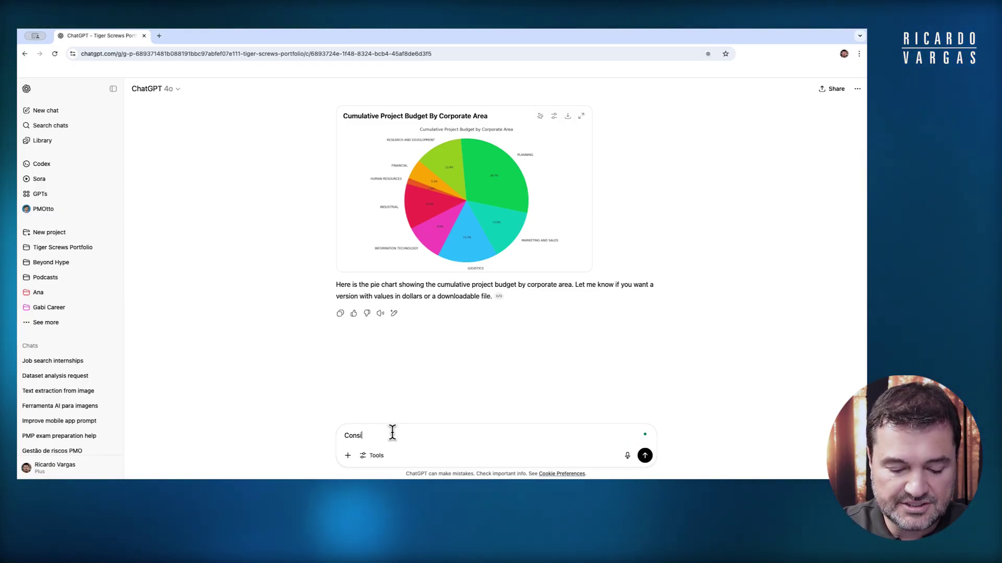
type("dering th")
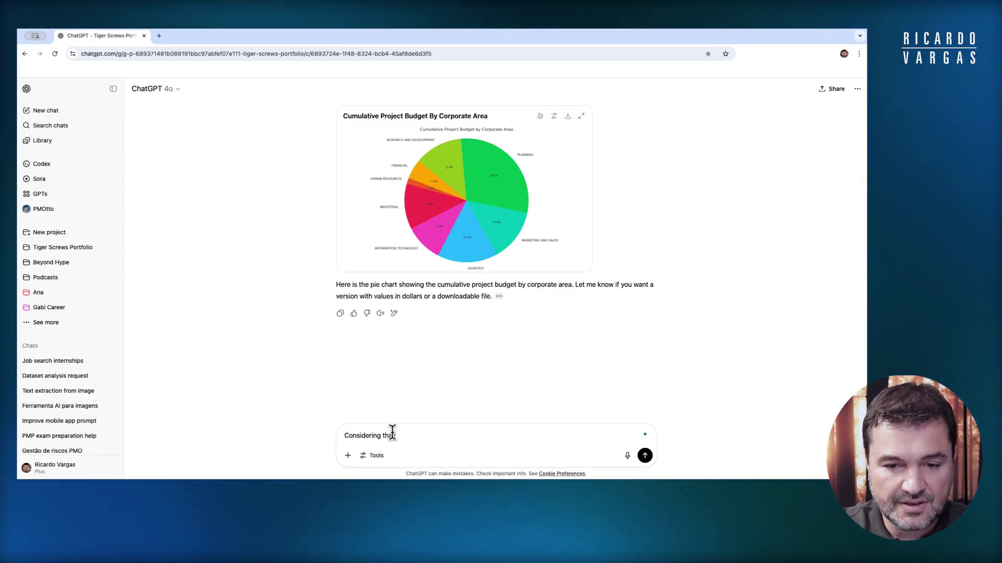
type("e")
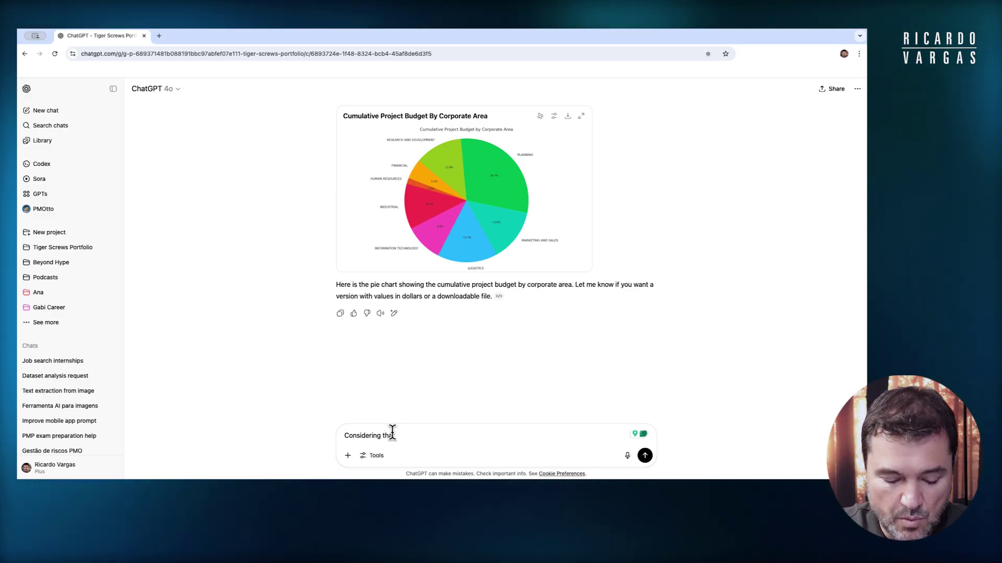
type(" Marketing and Sales")
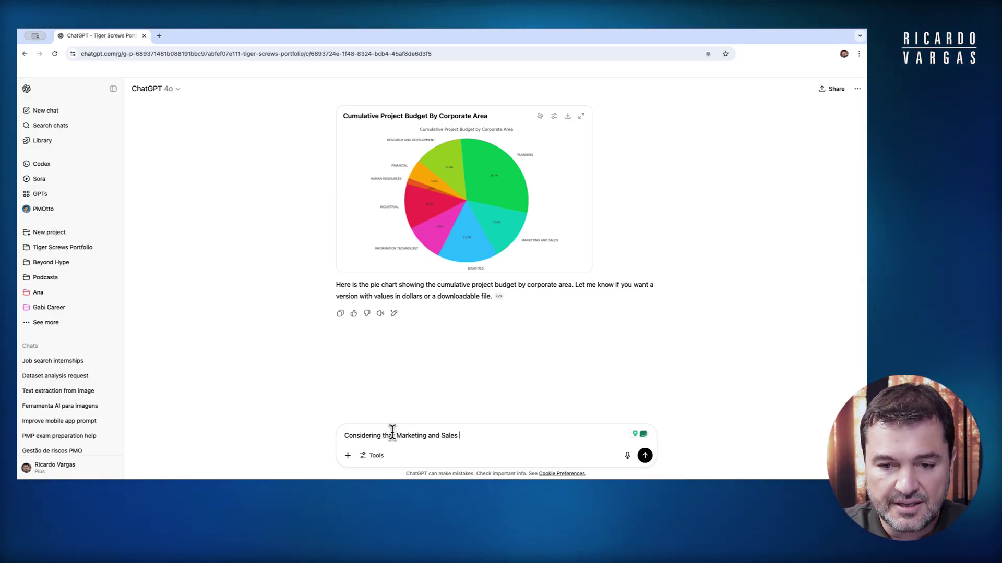
type(" is a priori")
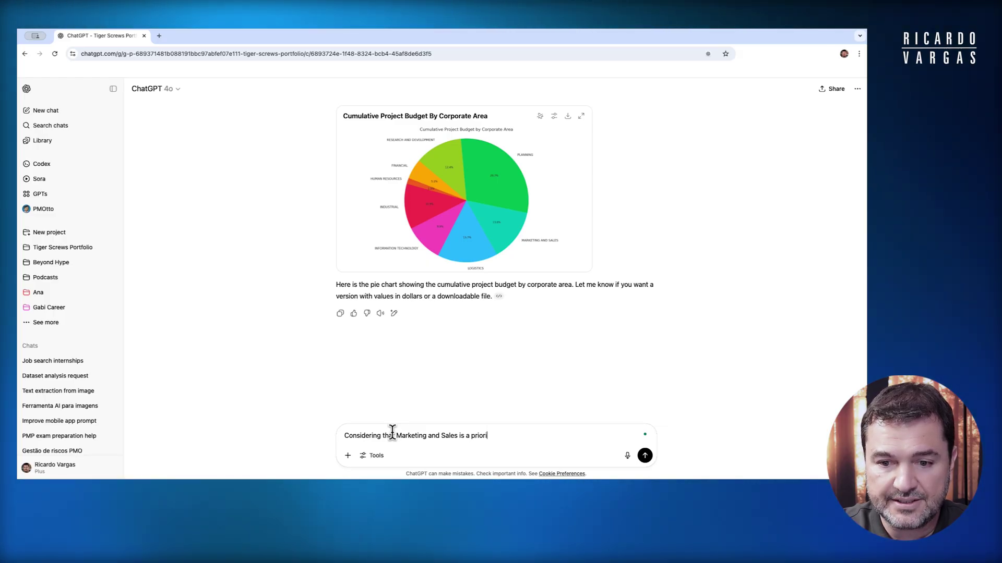
type("ty and based on t")
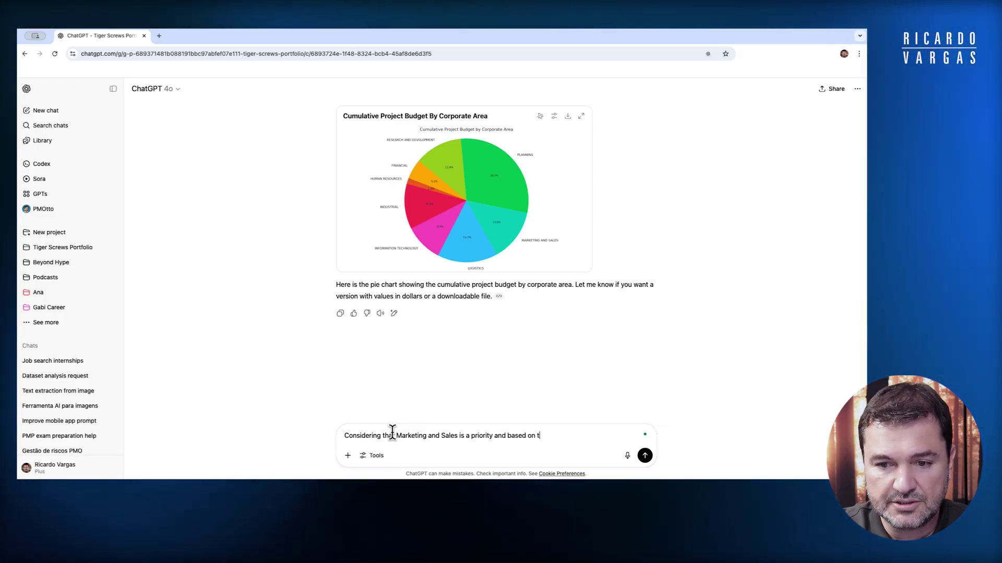
type("he scores of")
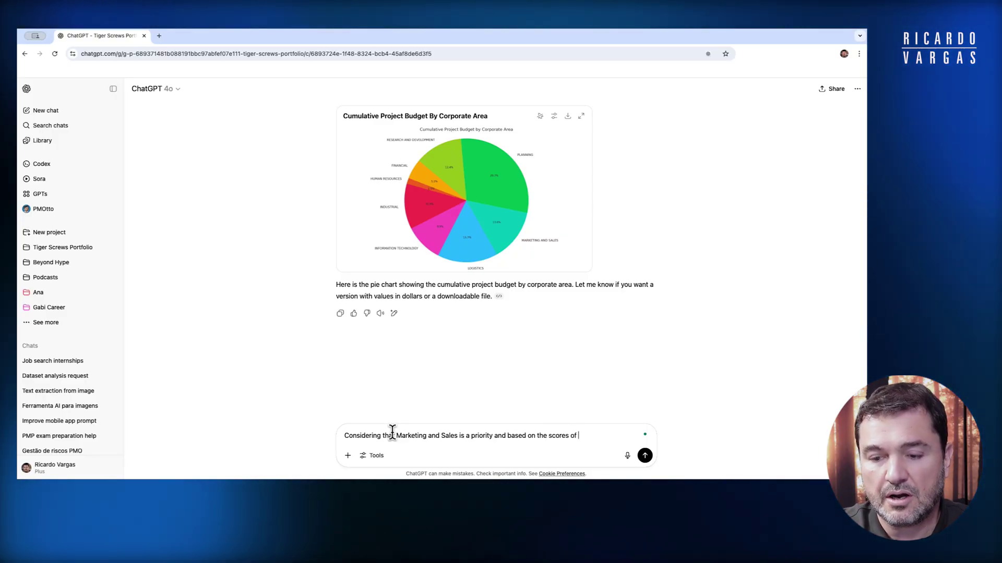
type(" the 15 ")
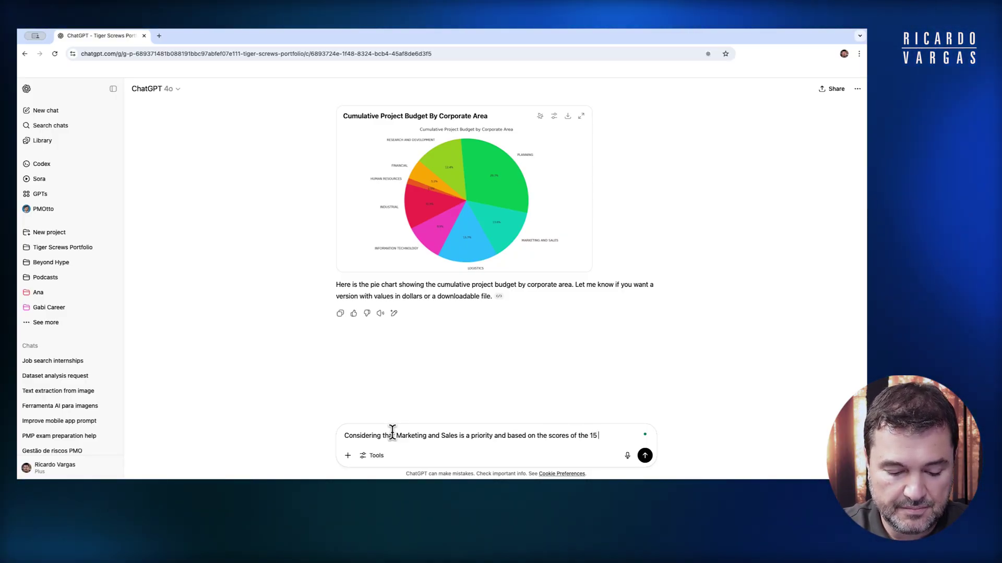
type("projects, ple")
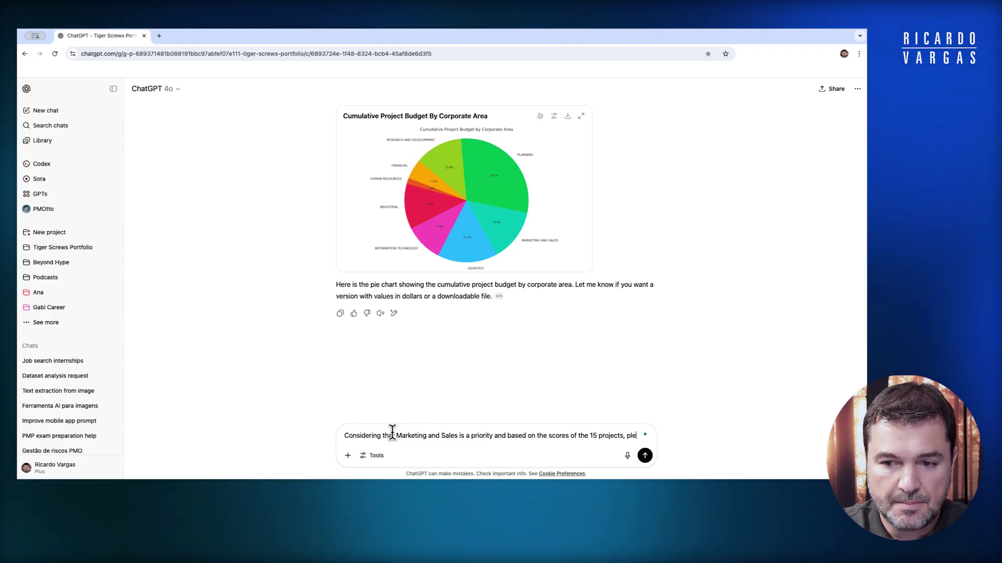
type("ase pick t")
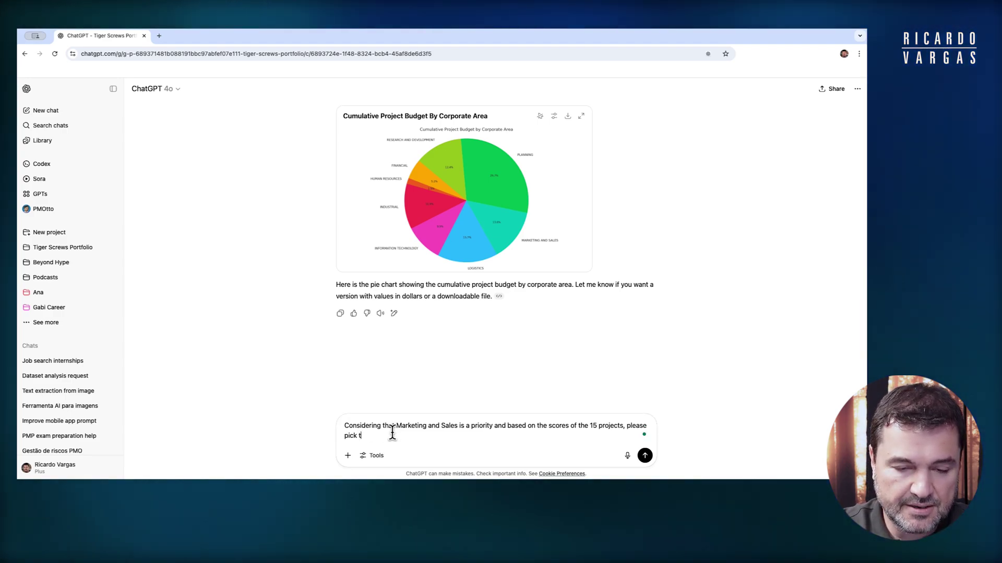
type("he project. I ")
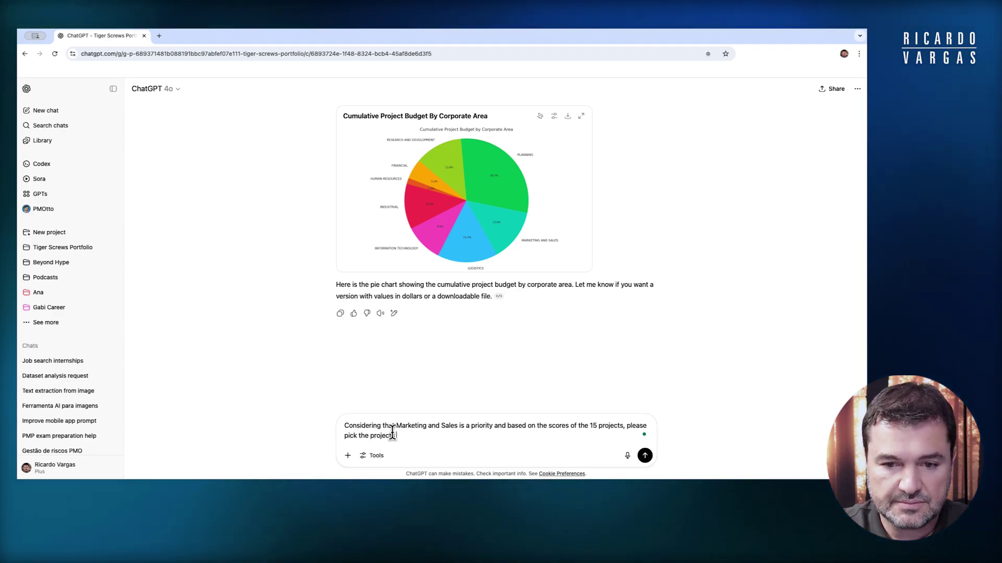
type("should sel")
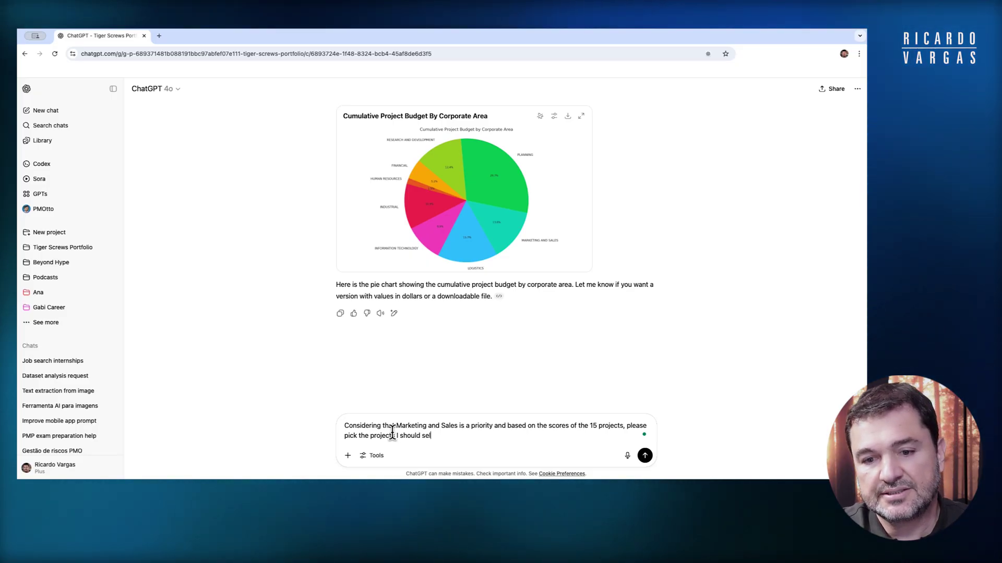
type("ect for the por")
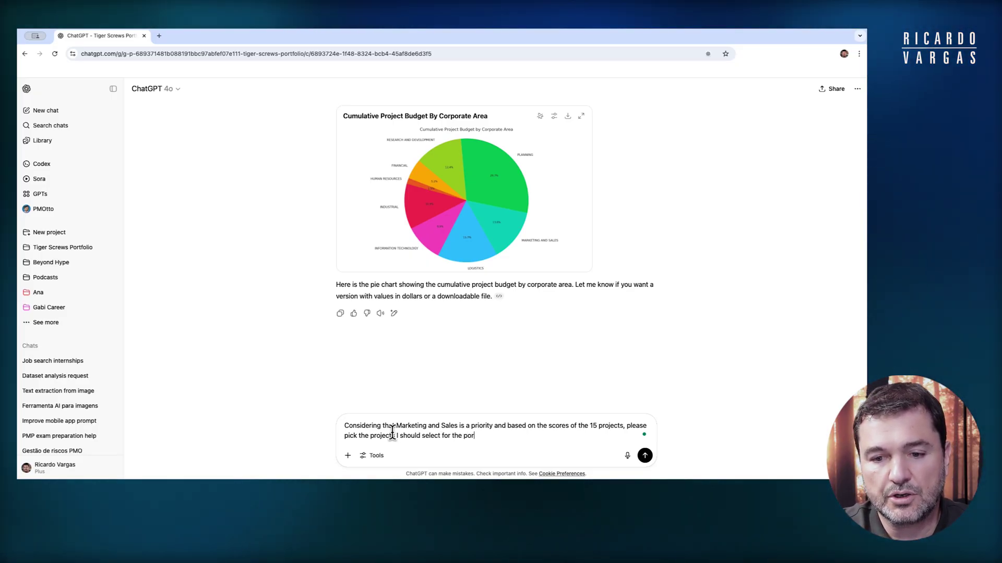
type("tfolio cons")
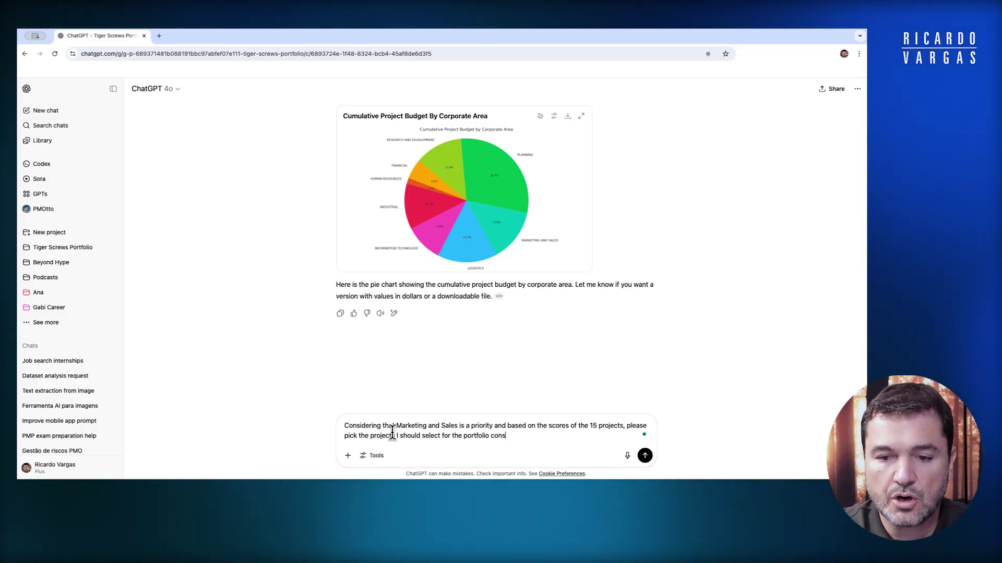
type("idering I ha")
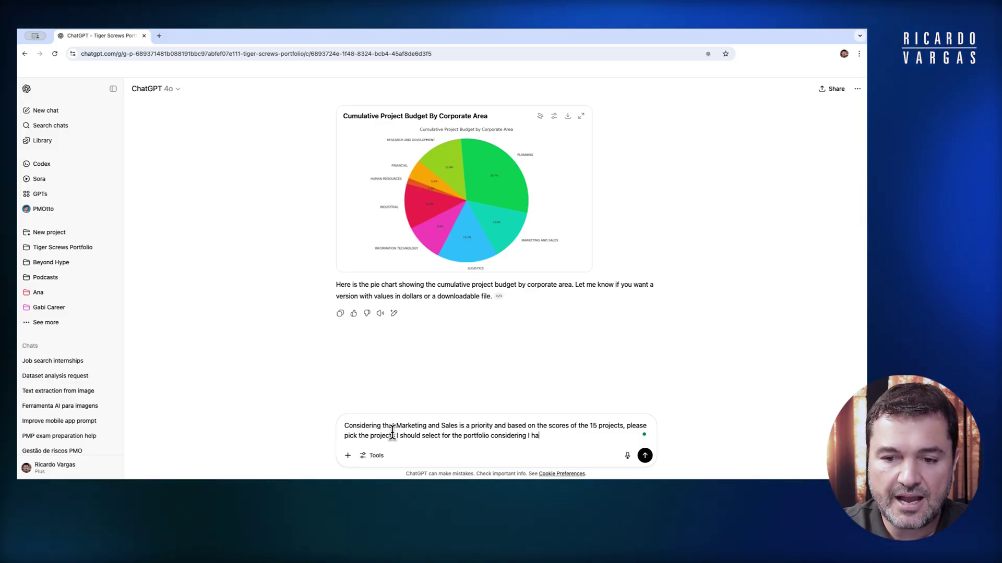
type("ve a b")
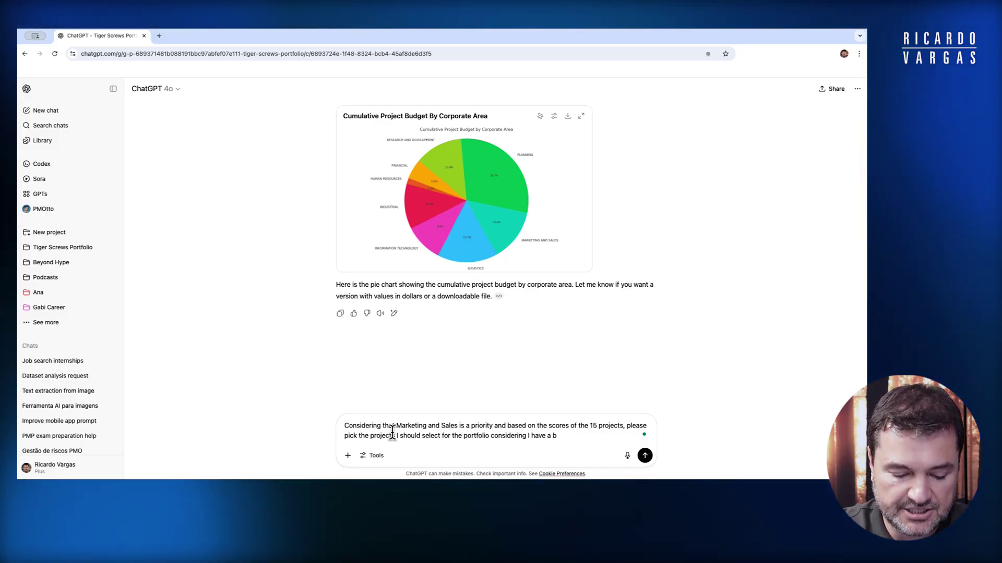
type("udget o")
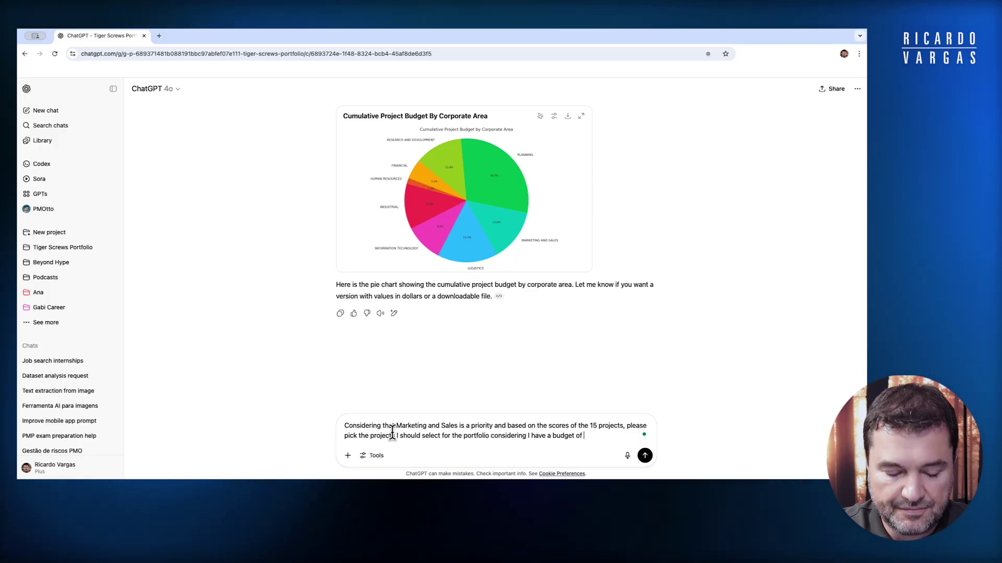
type("f ")
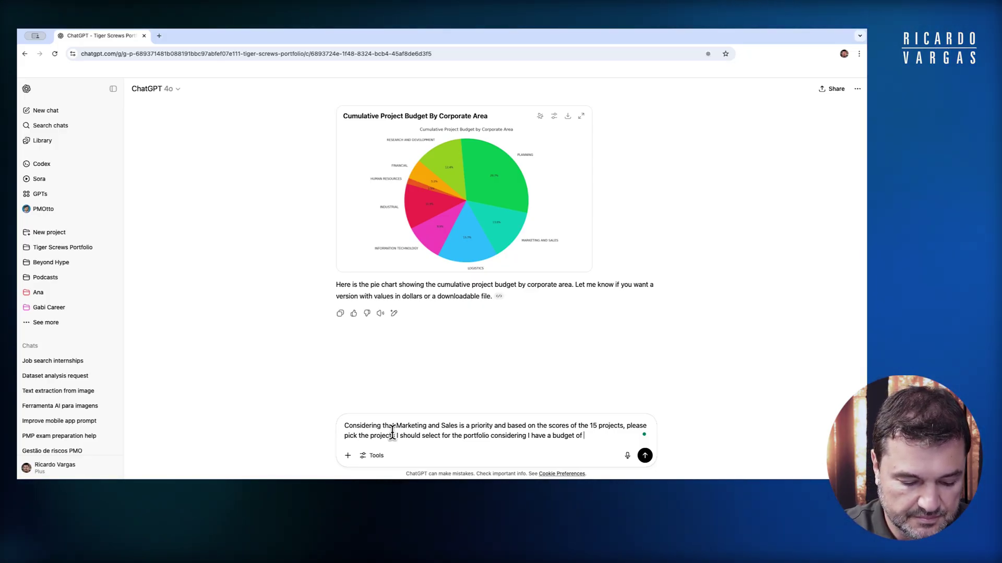
type("$8")
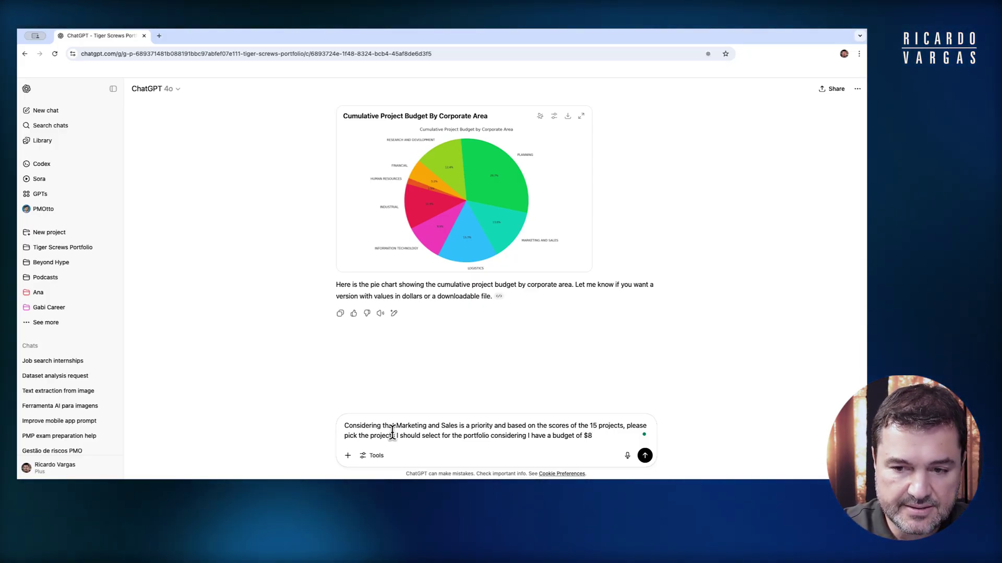
type(",000")
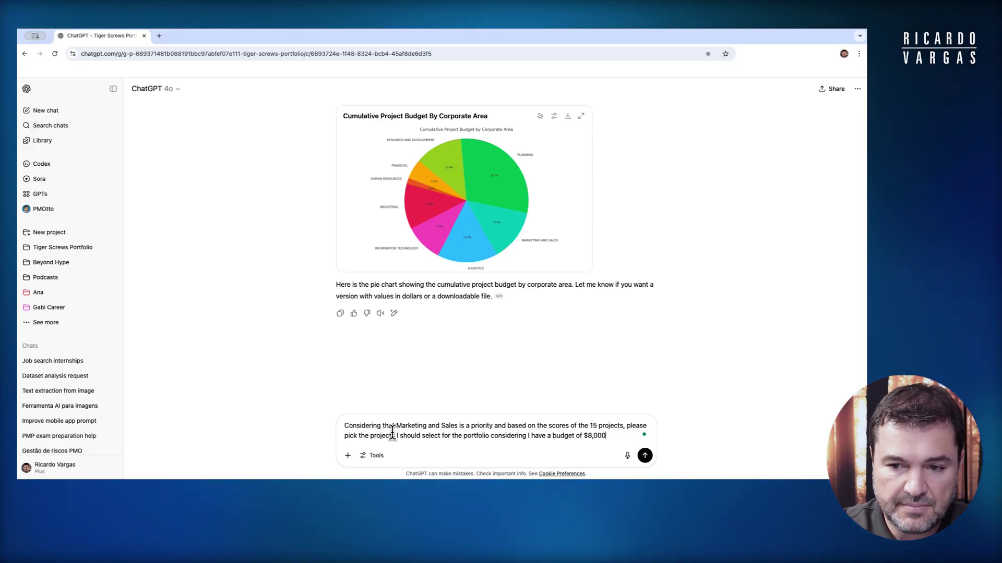
type(",000")
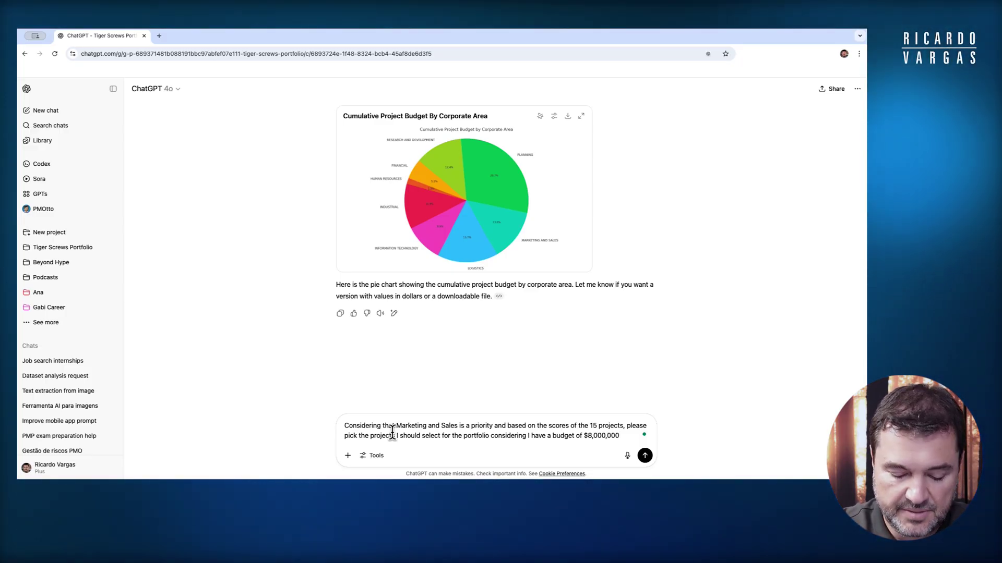
type(". Explain")
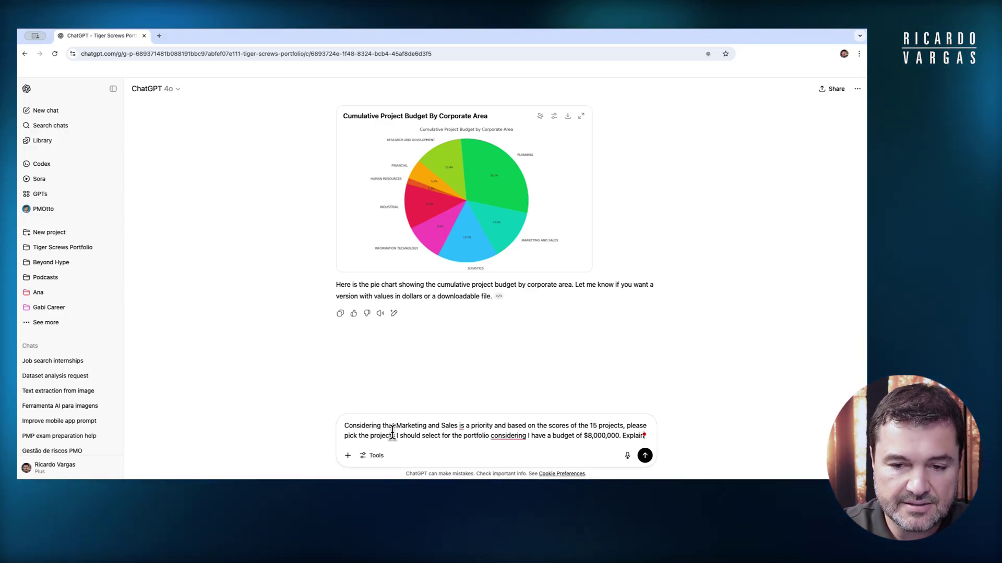
type(" t")
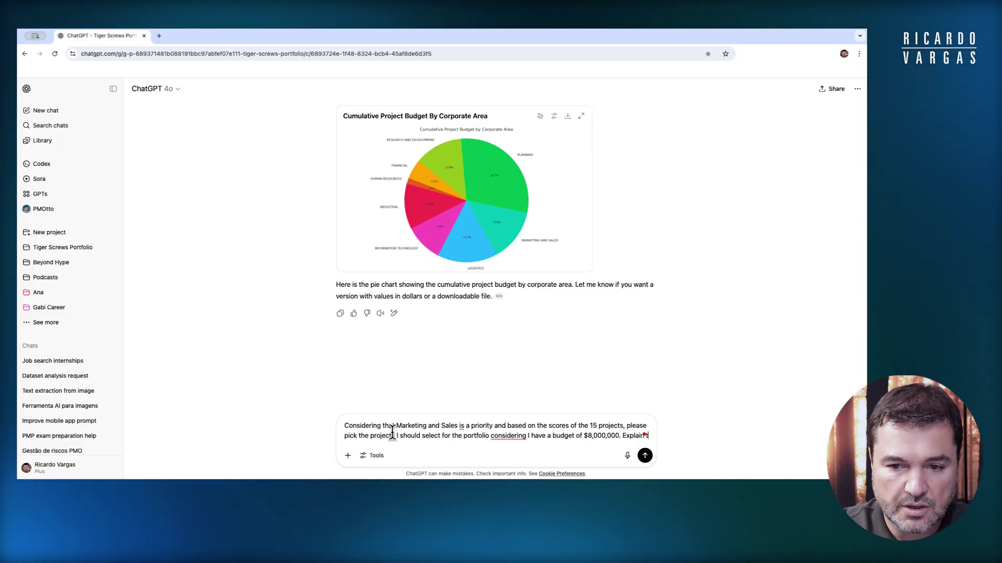
key("BackSpace")
type("your decision")
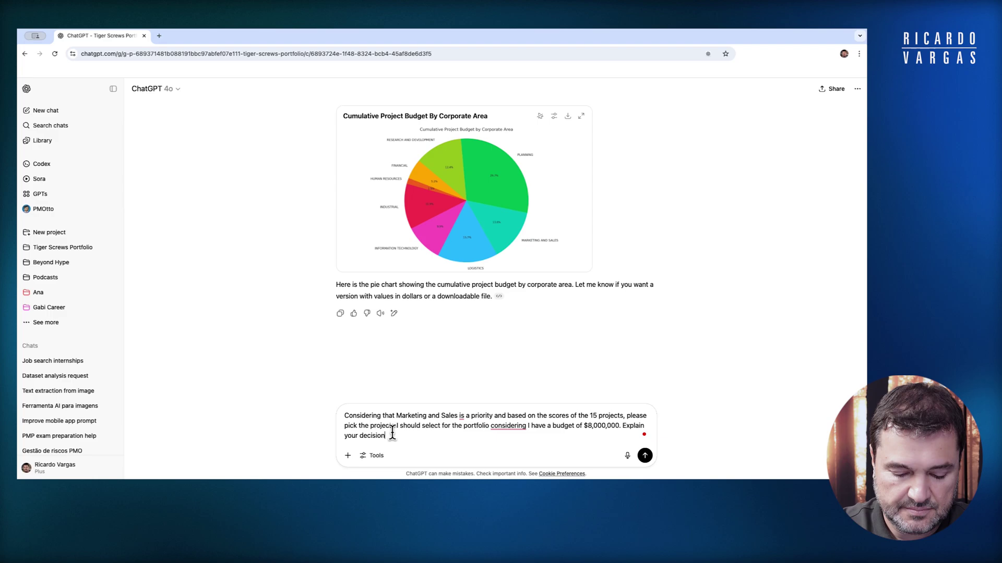
type(".")
key("Return")
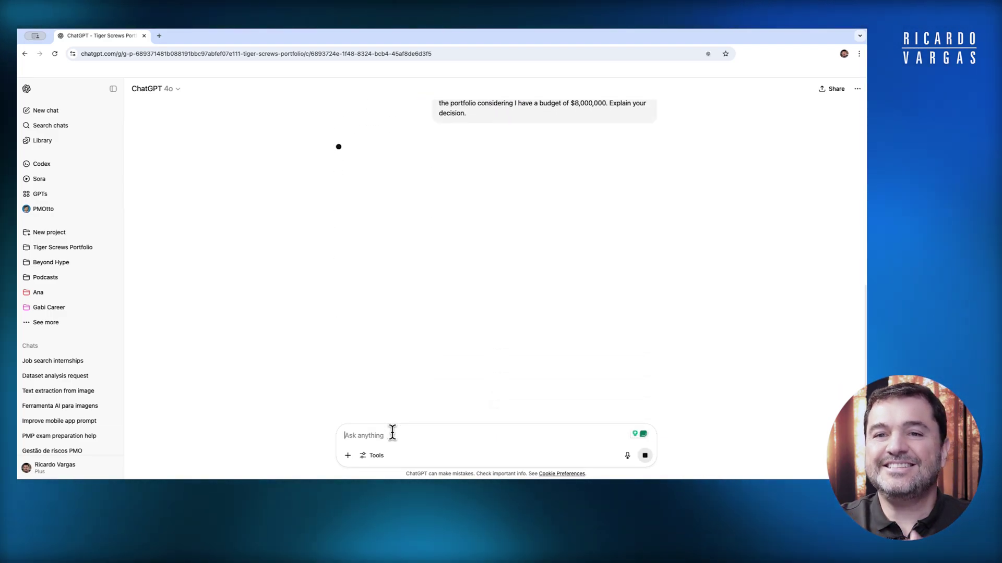
- Scroll up to follow the Selected Portfolio Projects table, led by Import Finished Products at 2,080,000
scroll(472, 369, "up", 1)
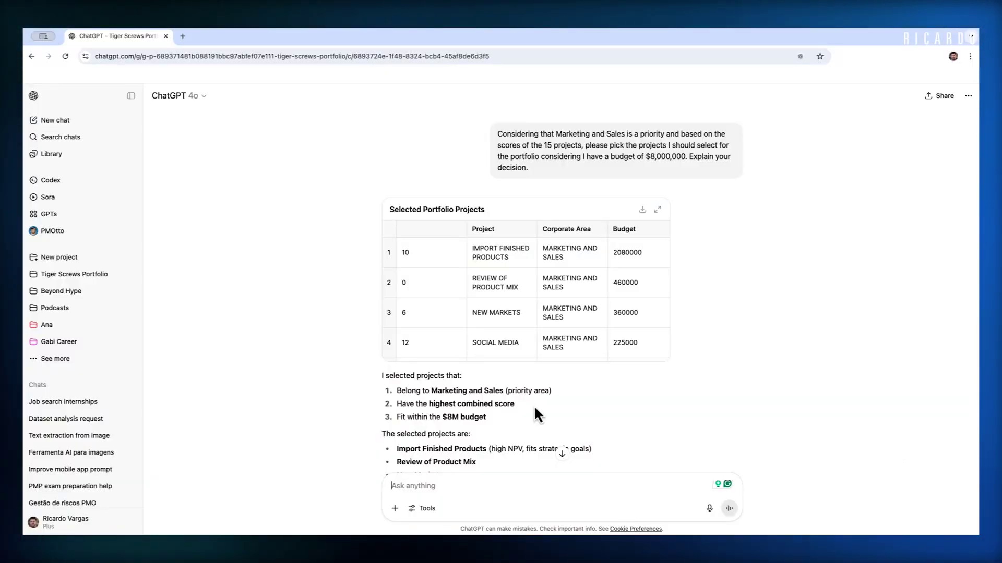
- Scroll through the reply to review the six selected projects and their $8M budget justifications
scroll(570, 334, "down", 2)
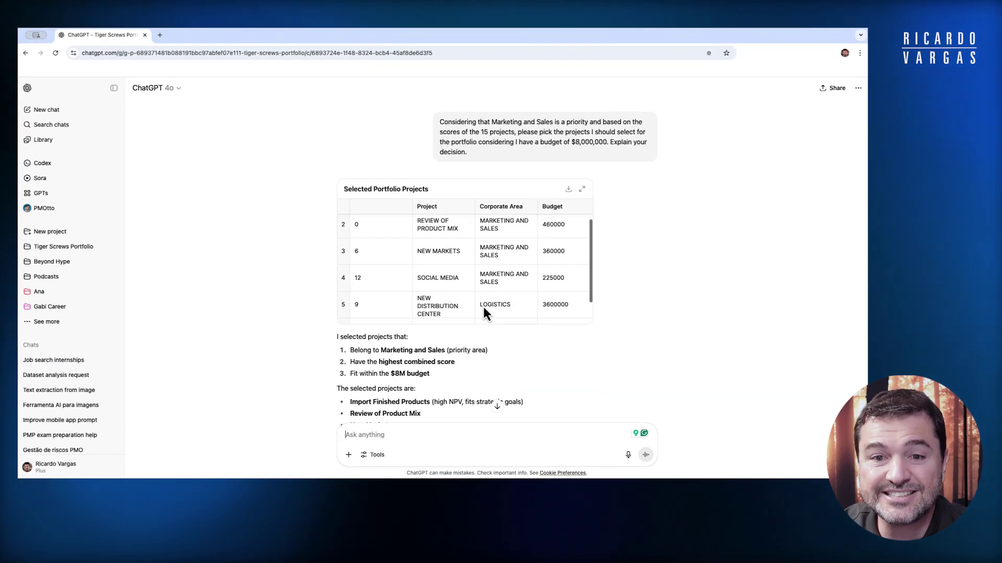
scroll(569, 334, "up", 2)
scroll(483, 307, "up", 1)
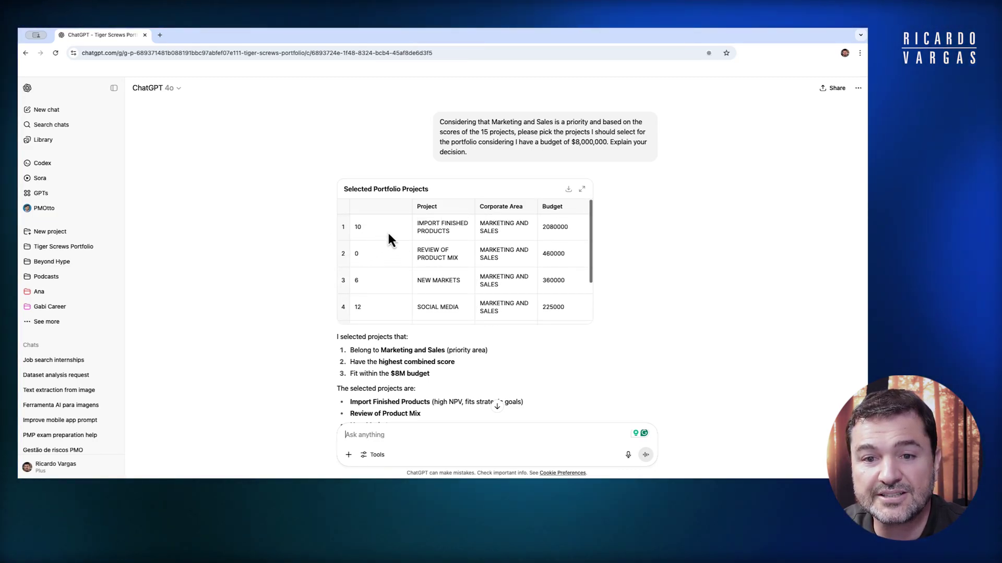
scroll(444, 273, "down", 1)
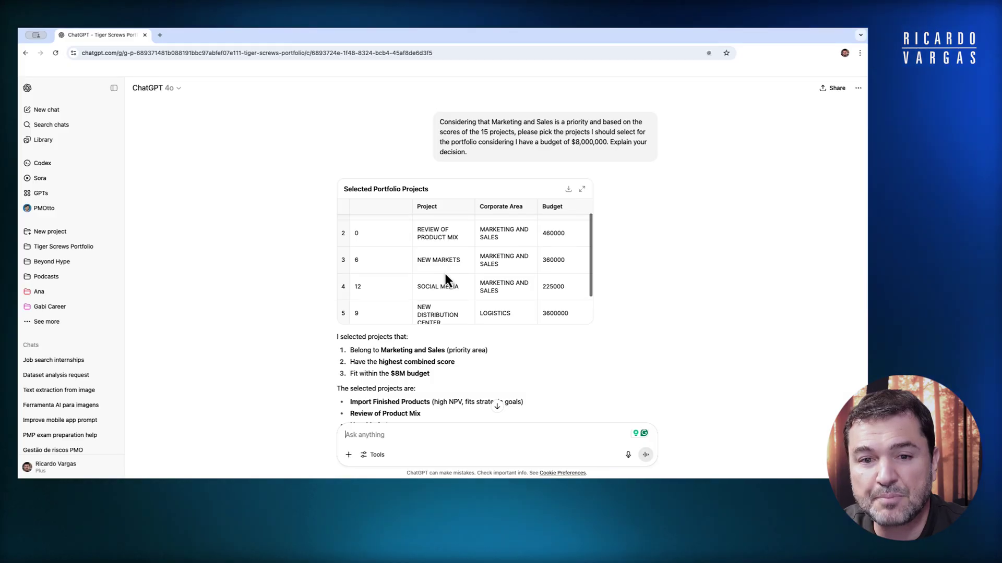
scroll(445, 273, "down", 2)
scroll(445, 273, "down", 2)
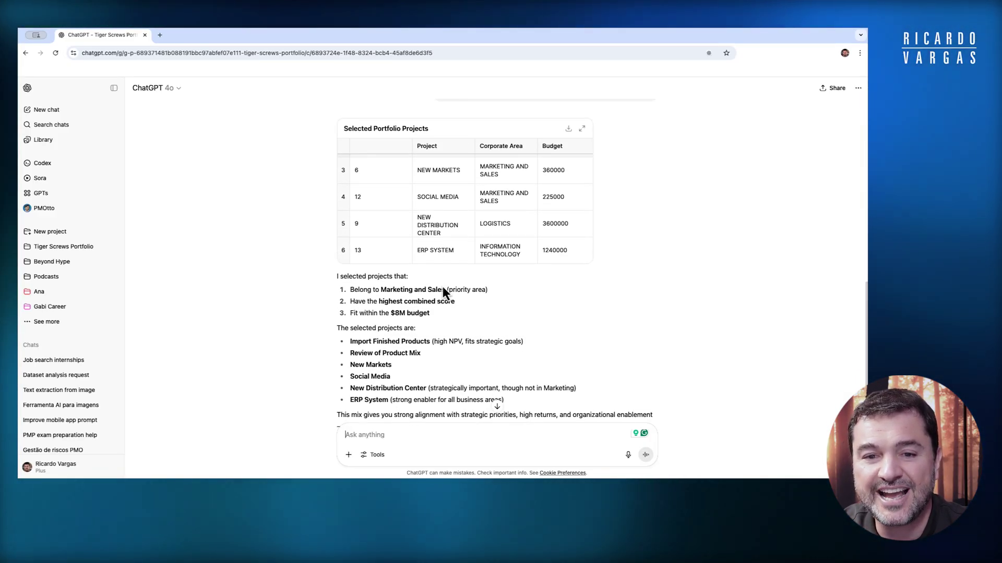
scroll(442, 287, "down", 1)
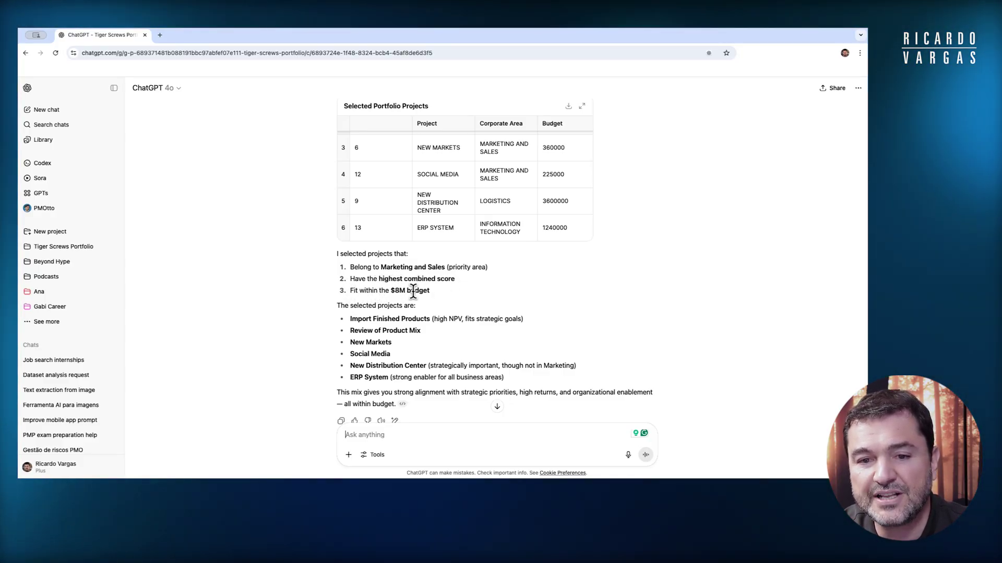
scroll(427, 313, "down", 1)
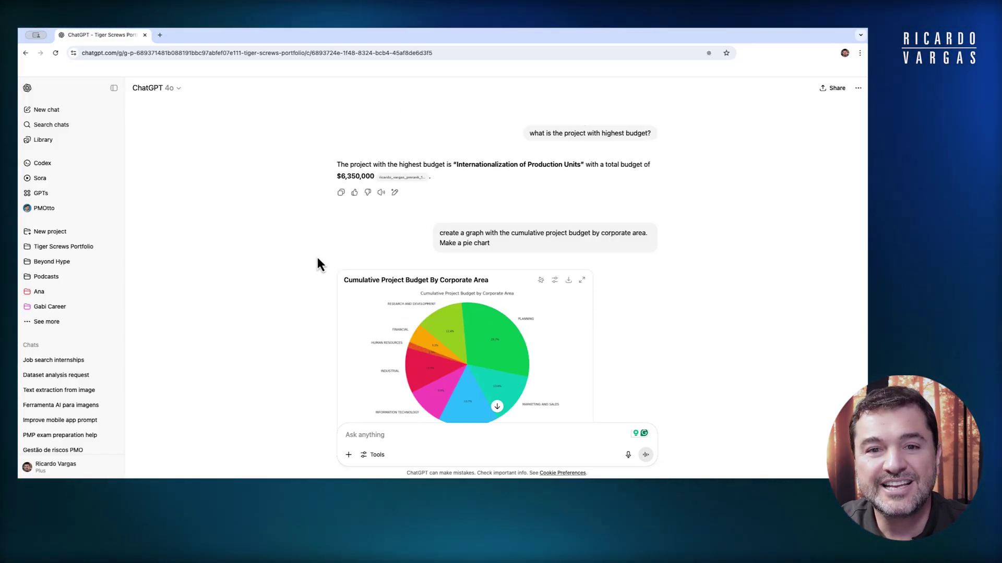
left_click(70, 254)
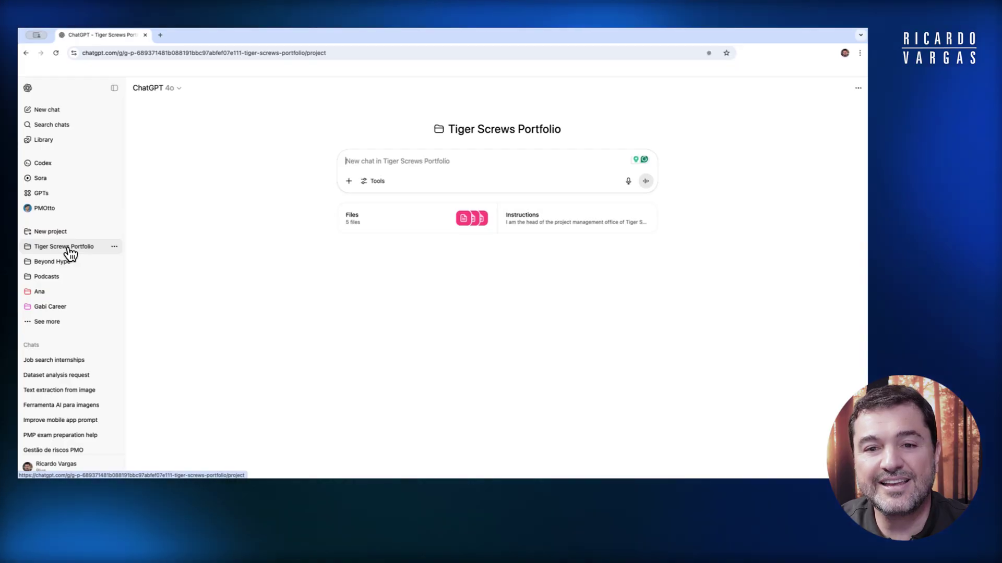